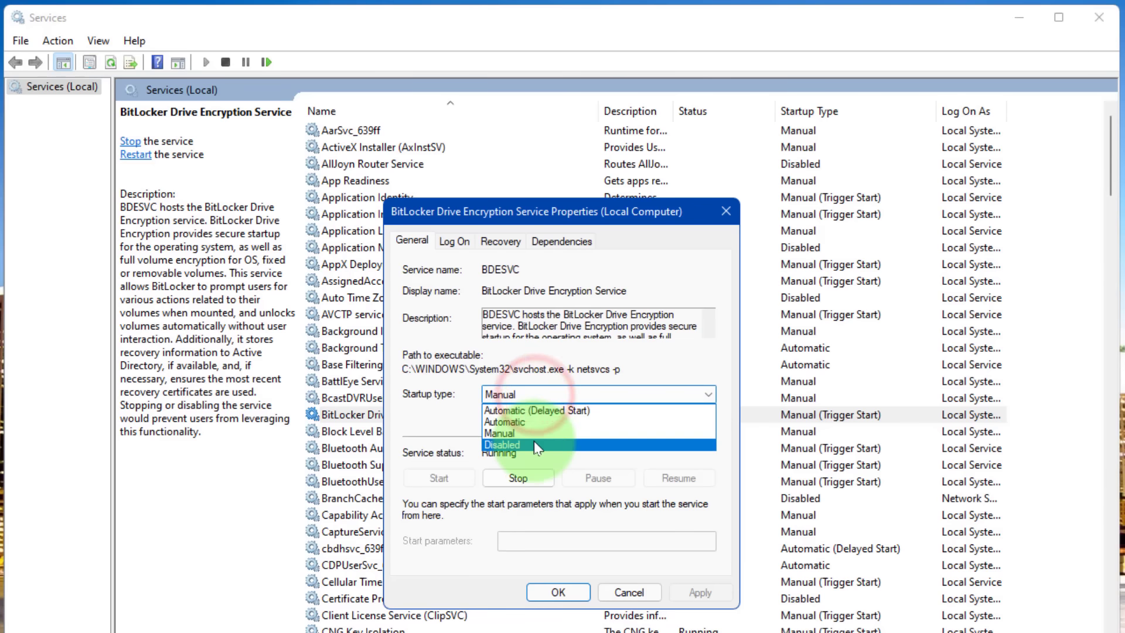
Set the BitLocker Drive Encryption Service's startup type to Disabled, apply the change and close its properties.
left_click(533, 440)
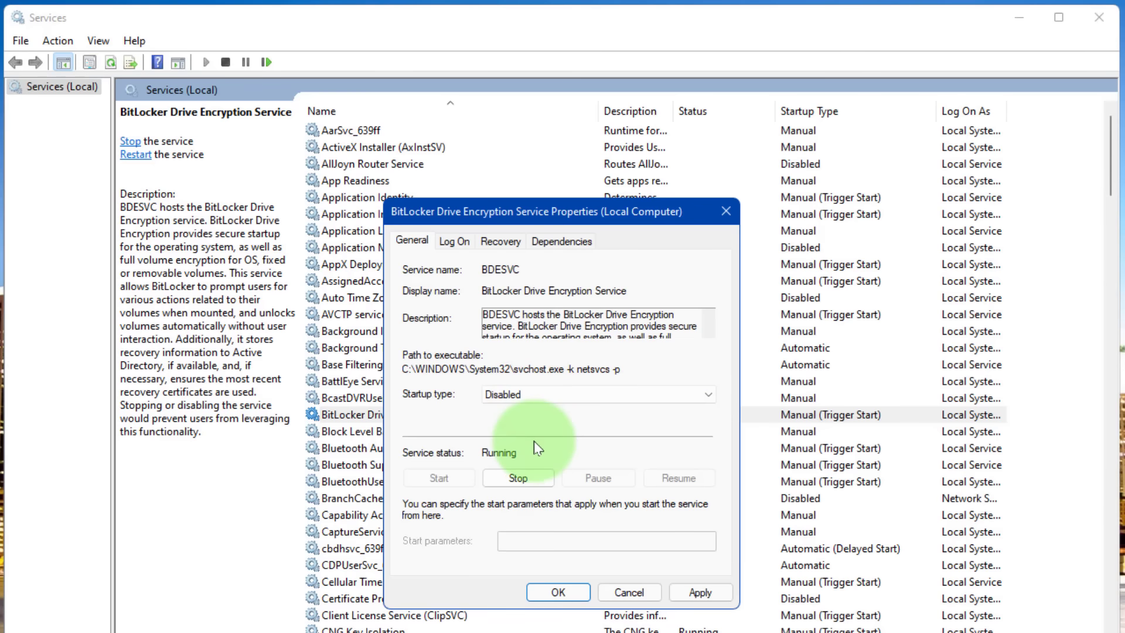
left_click(707, 595)
left_click(582, 598)
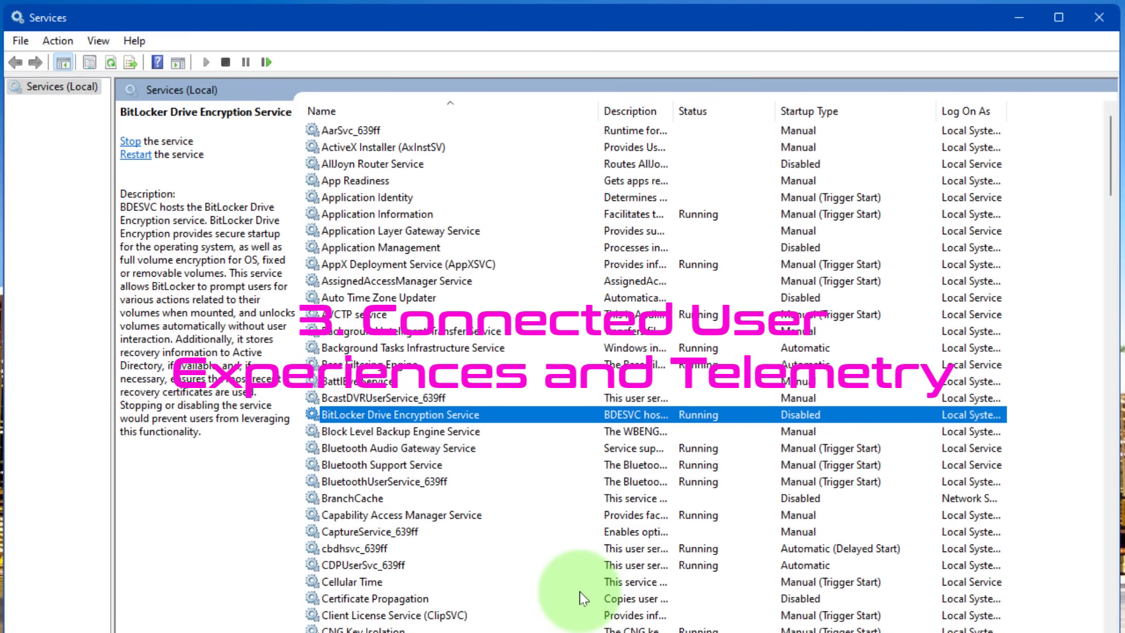
Select the Connected User Experiences and Telemetry service and check its description and startup type.
scroll(465, 571, "down", 3)
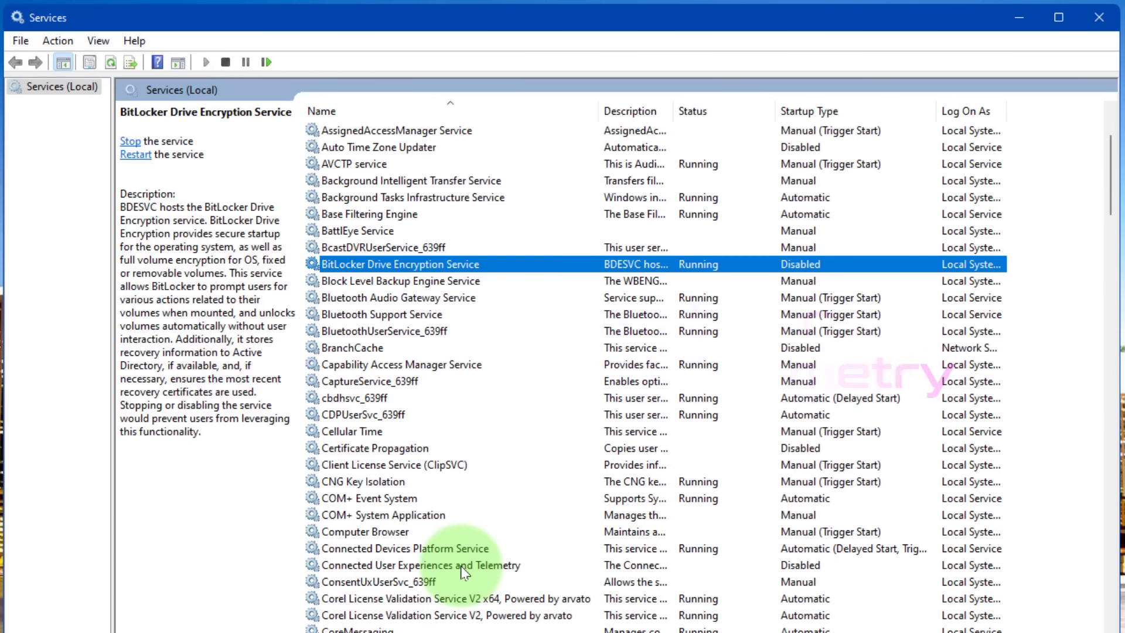
left_click(463, 567)
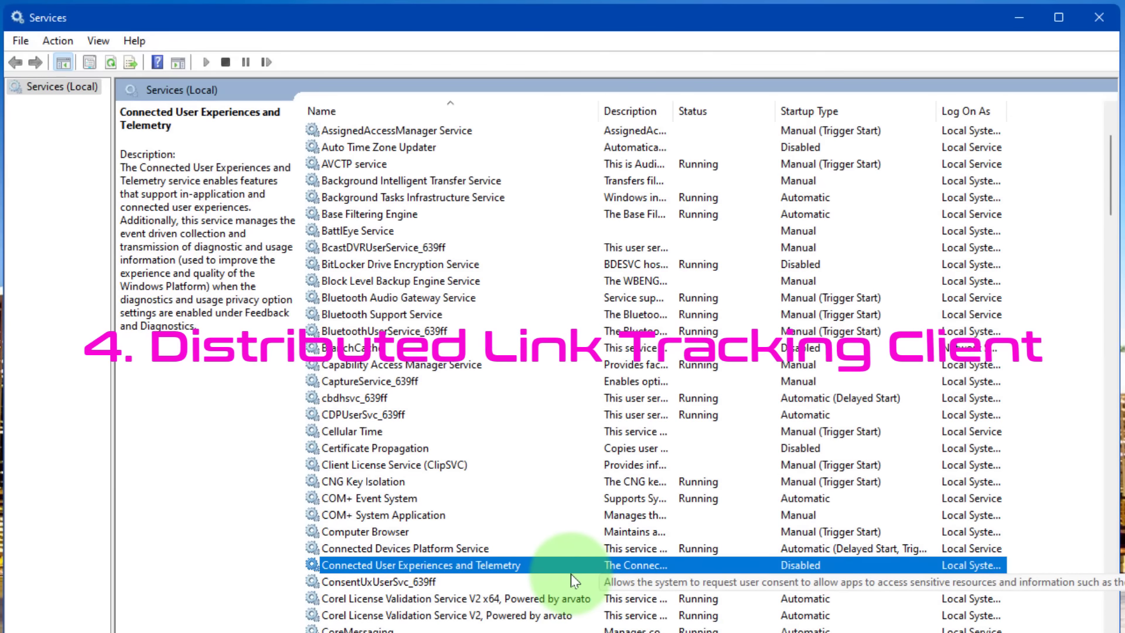
Set the Distributed Link Tracking Client service's startup type to Disabled, apply the change and close its properties.
scroll(433, 515, "down", 8)
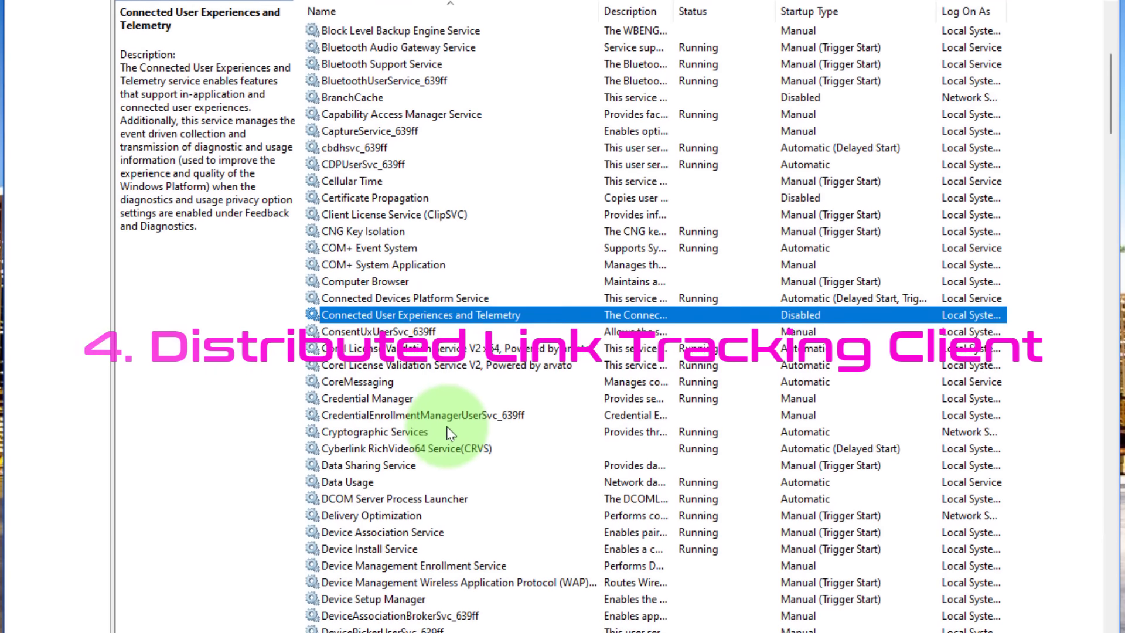
left_click(421, 565)
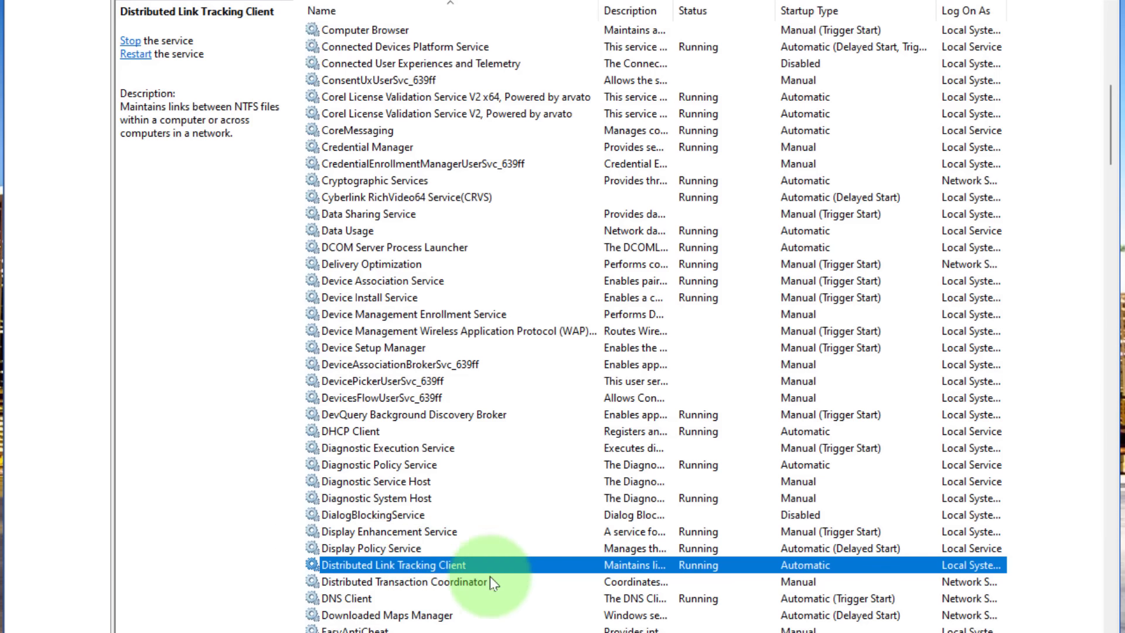
double_click(795, 572)
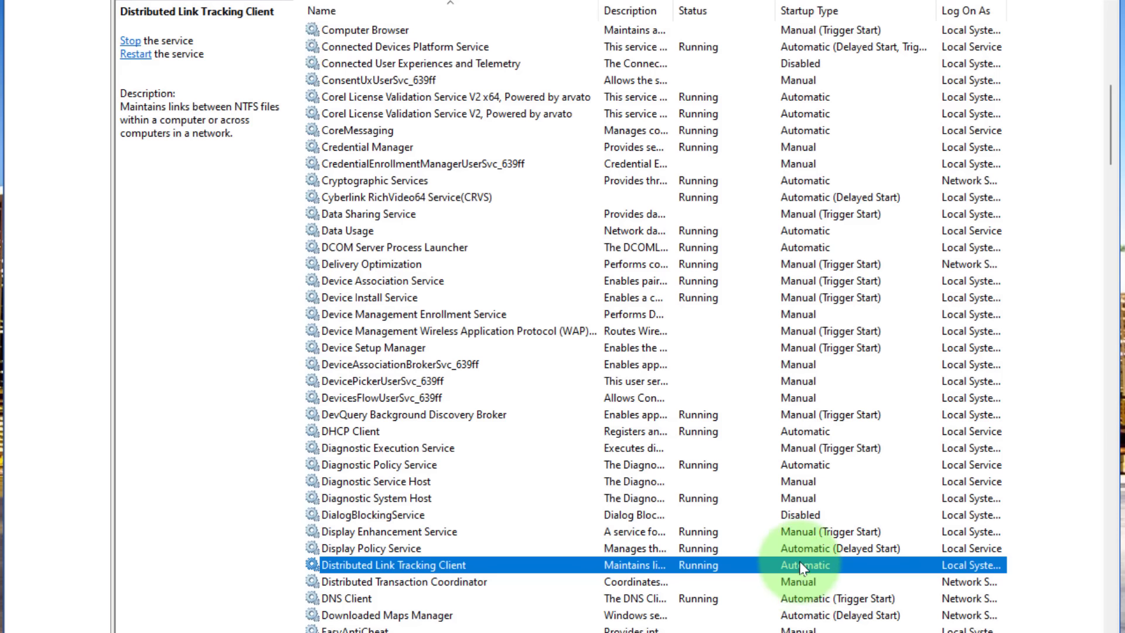
left_click(644, 296)
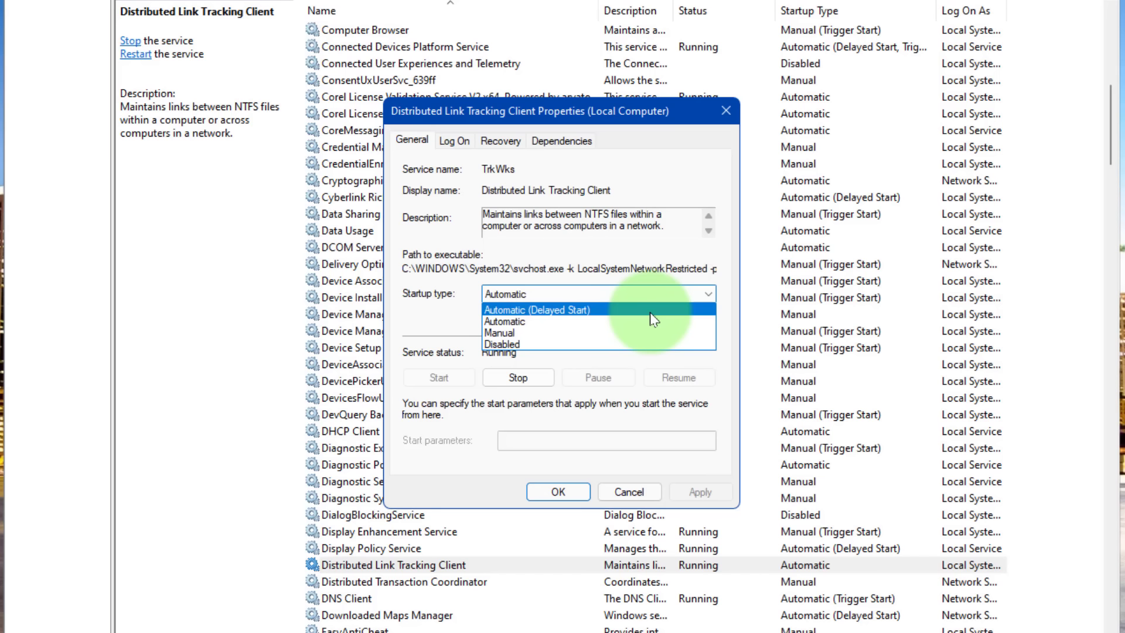
left_click(579, 343)
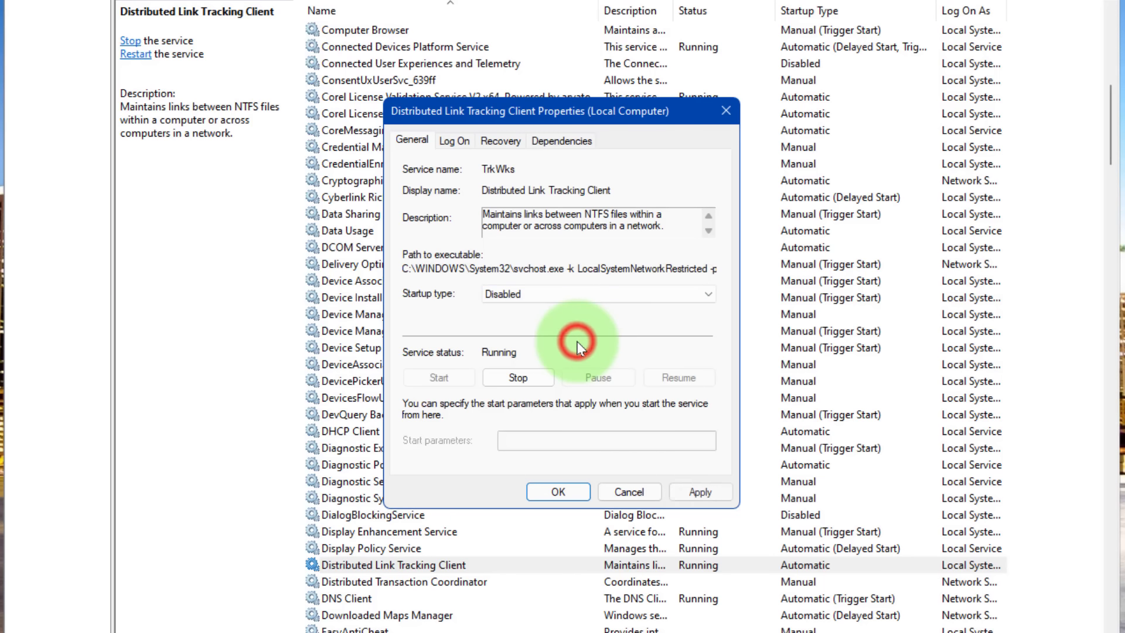
left_click(708, 491)
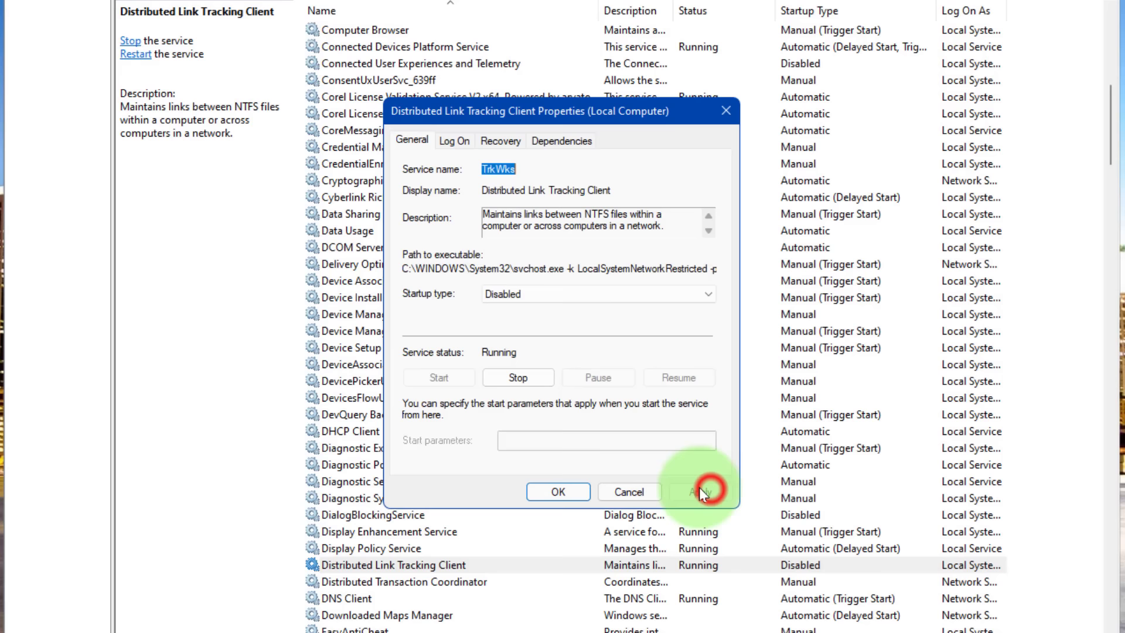
left_click(564, 491)
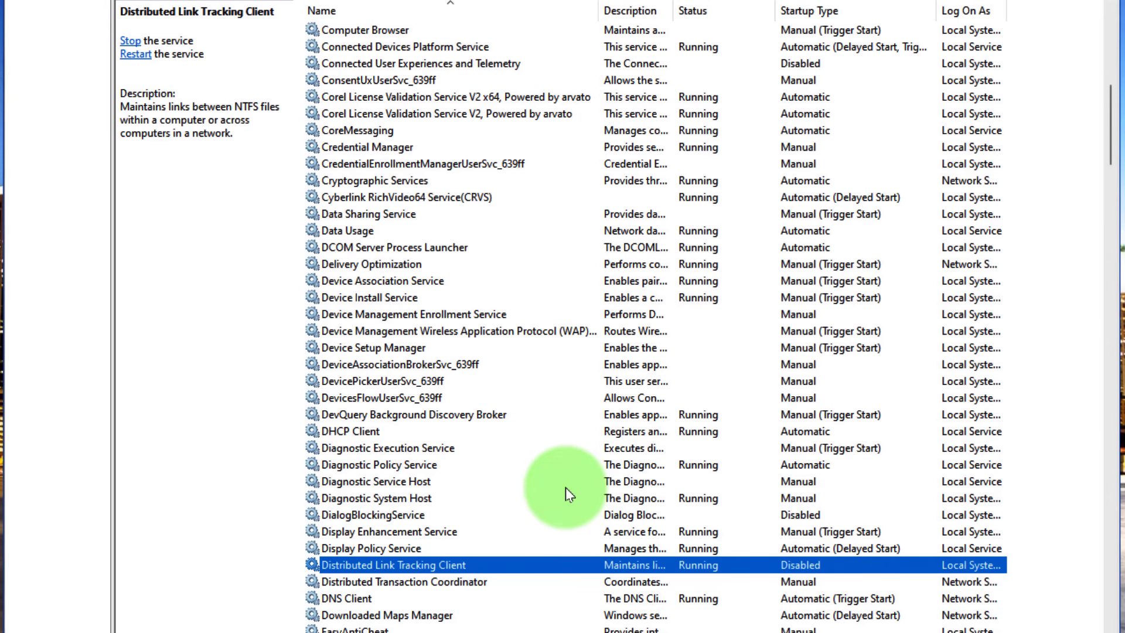
Set the Downloaded Maps Manager service's startup type to Disabled, apply the change and close its properties.
scroll(565, 488, "down", 5)
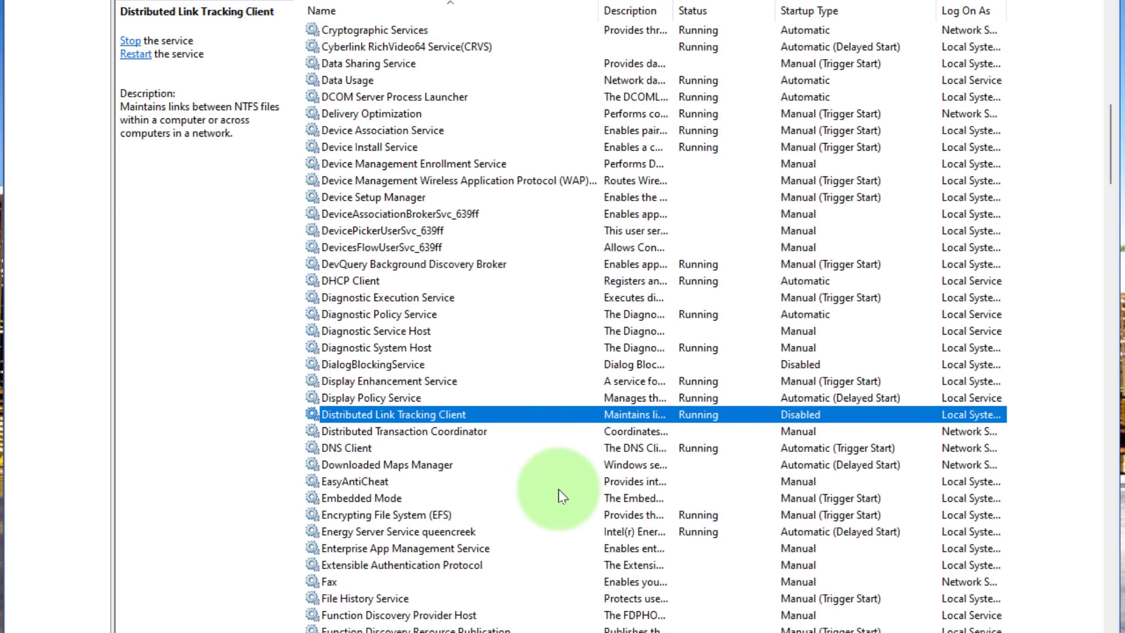
left_click(484, 363)
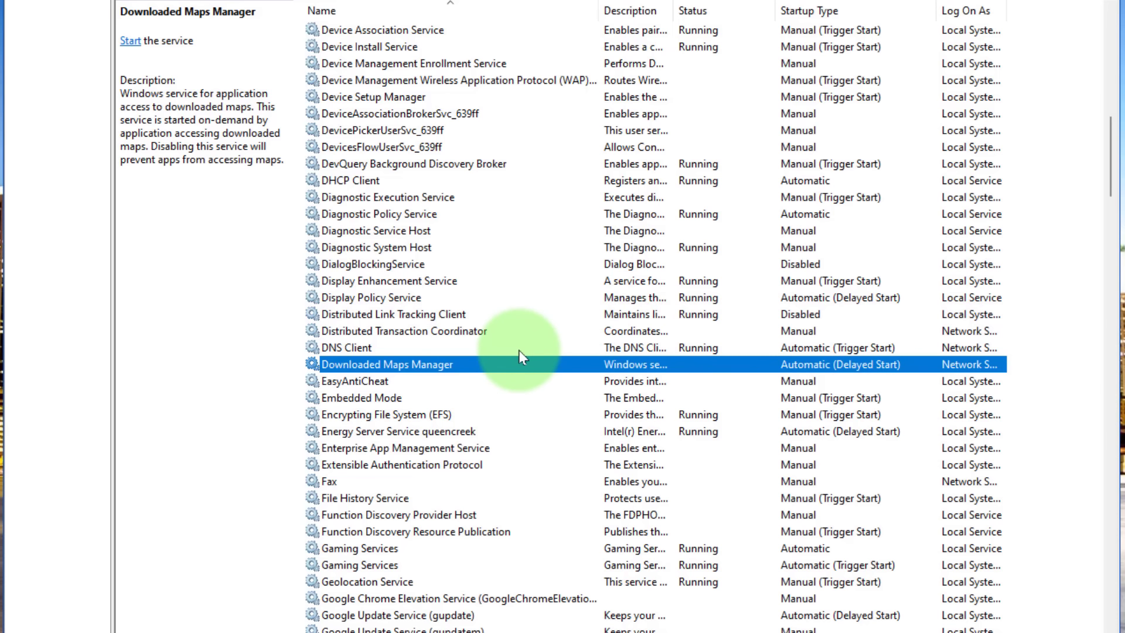
double_click(555, 359)
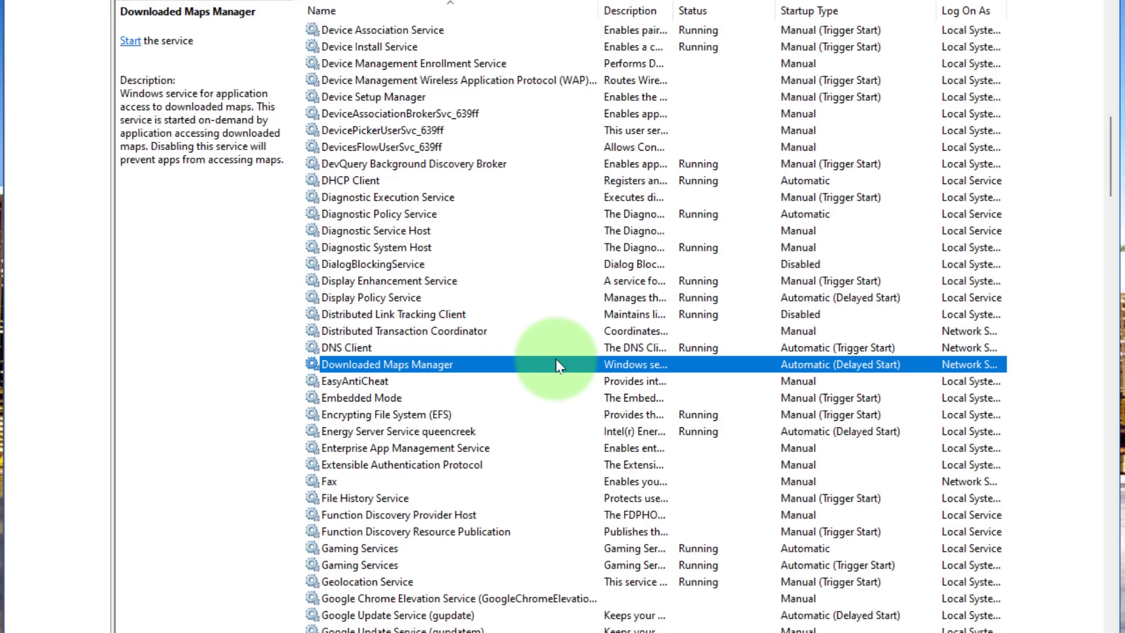
left_click(600, 295)
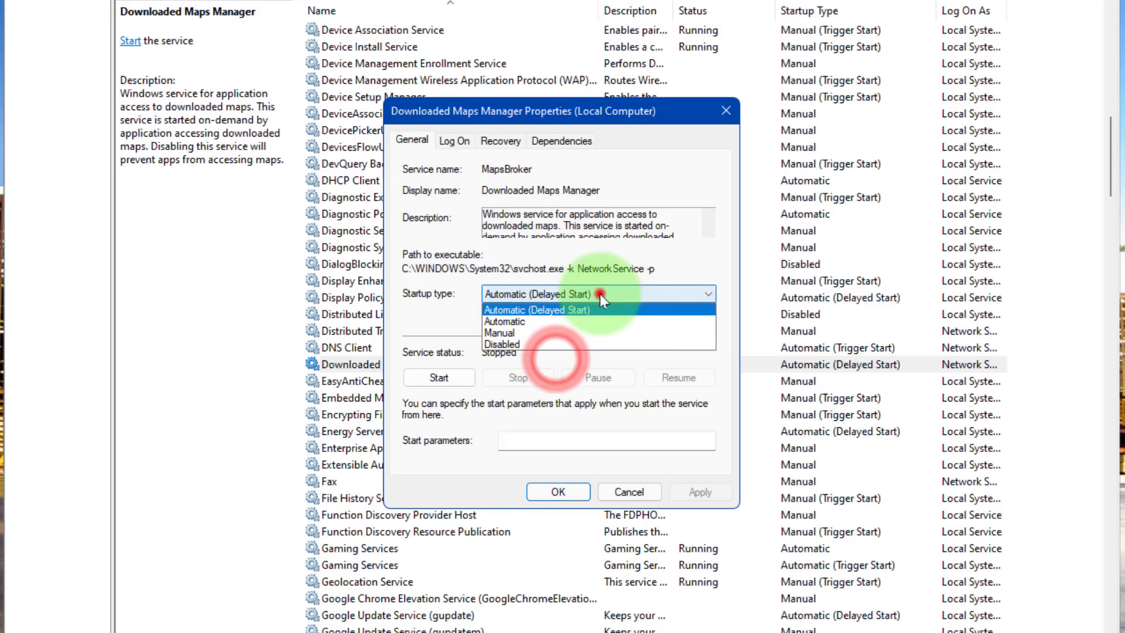
left_click(565, 343)
left_click(701, 491)
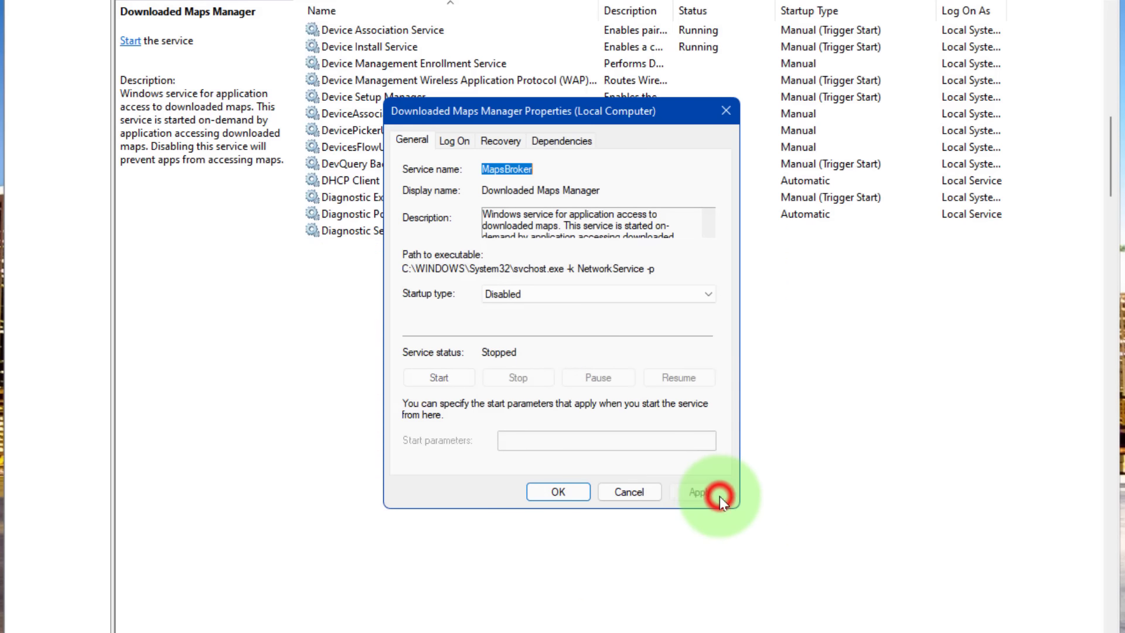
left_click(559, 492)
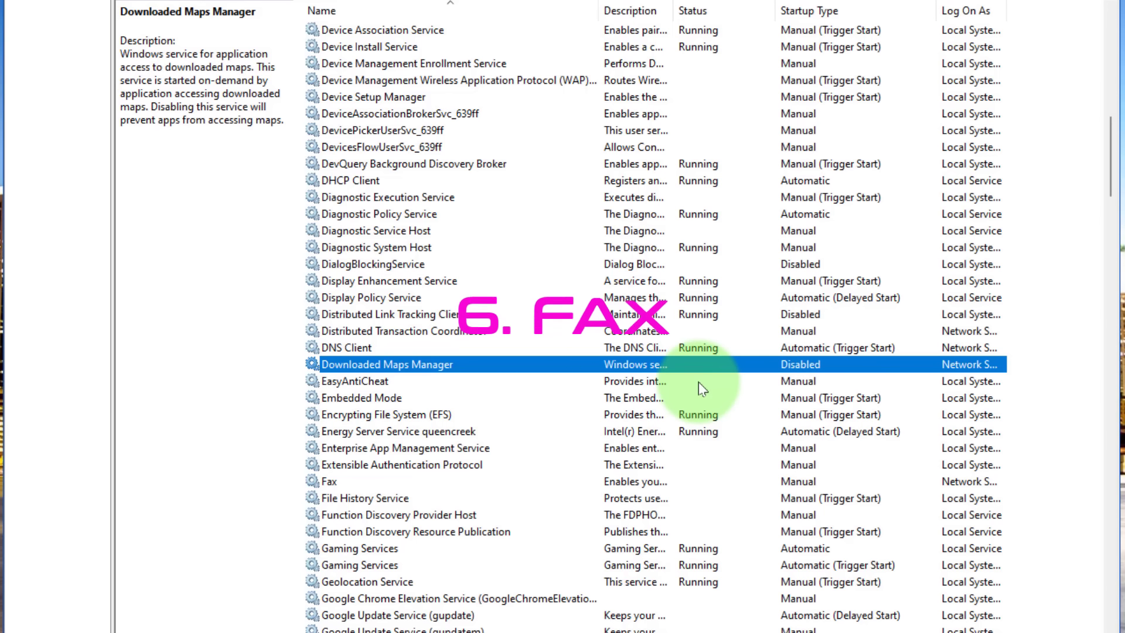
Set the Fax service's startup type to Disabled, apply the change and close its properties.
scroll(623, 383, "down", 1)
left_click(387, 433)
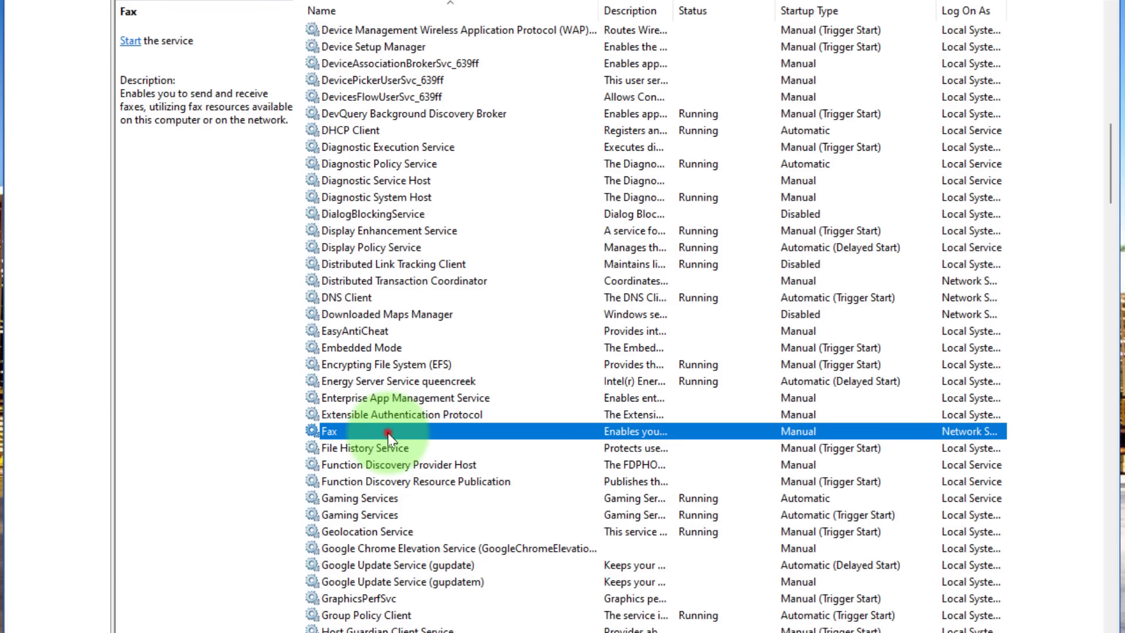
double_click(388, 434)
left_click(616, 297)
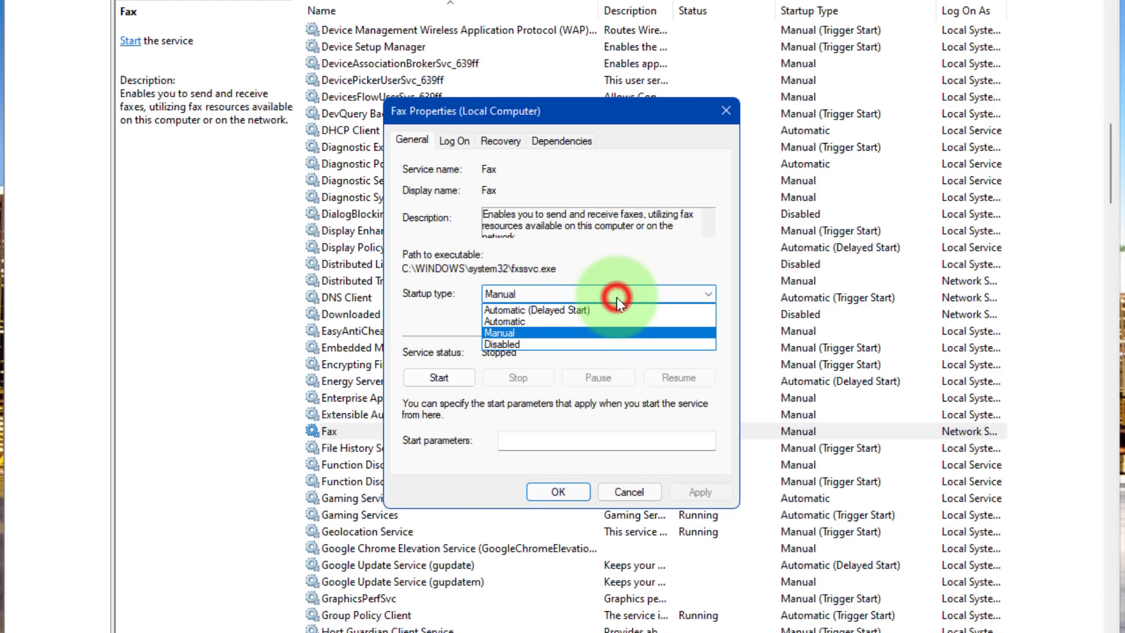
left_click(602, 344)
left_click(706, 498)
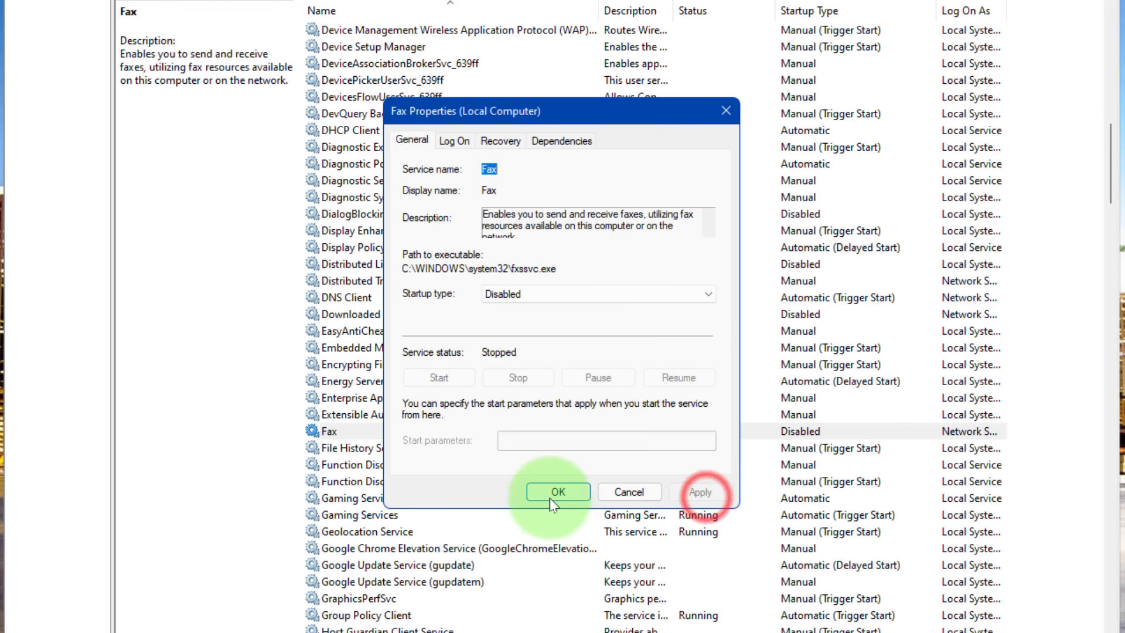
left_click(550, 495)
Set the Internet Connection Sharing (ICS) service's startup type to Disabled and save the change.
scroll(520, 463, "down", 1)
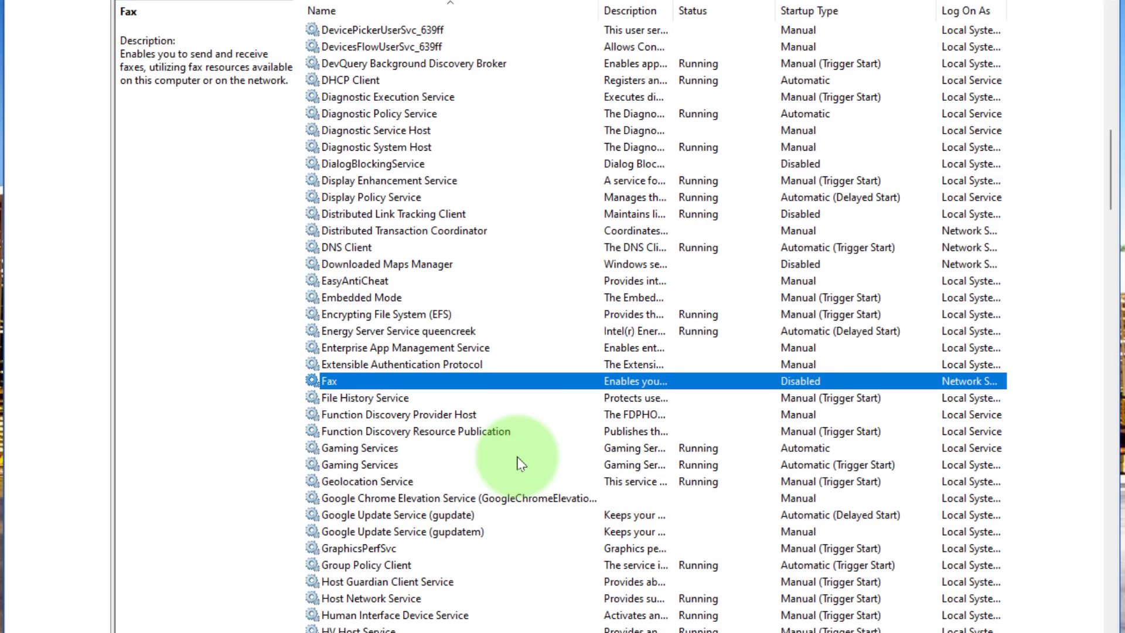
scroll(520, 463, "down", 1)
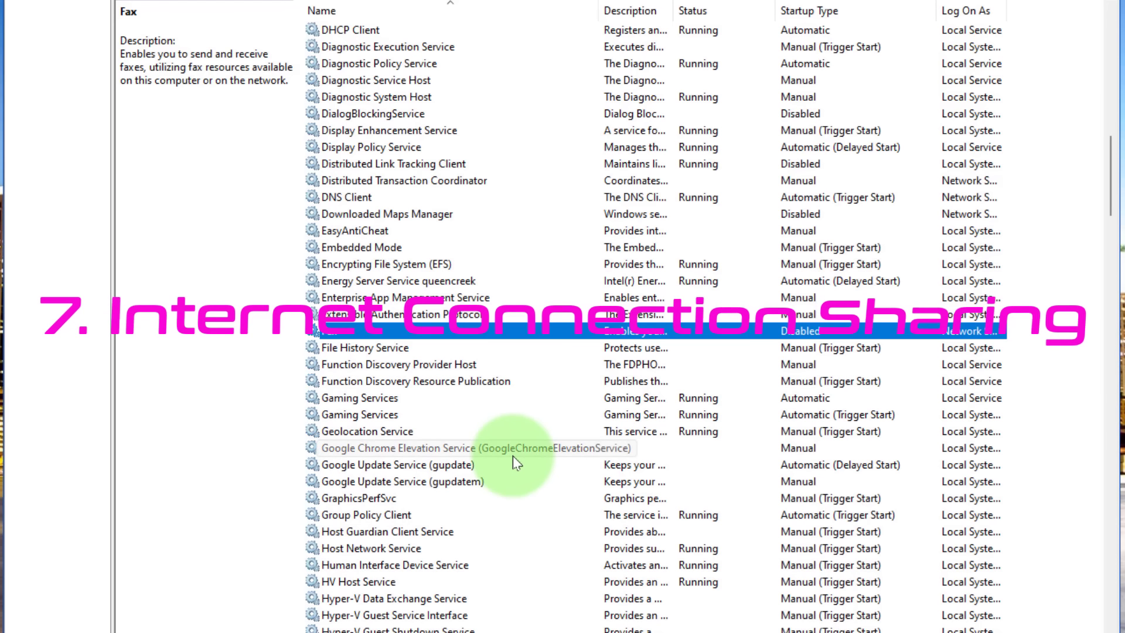
scroll(512, 462, "down", 6)
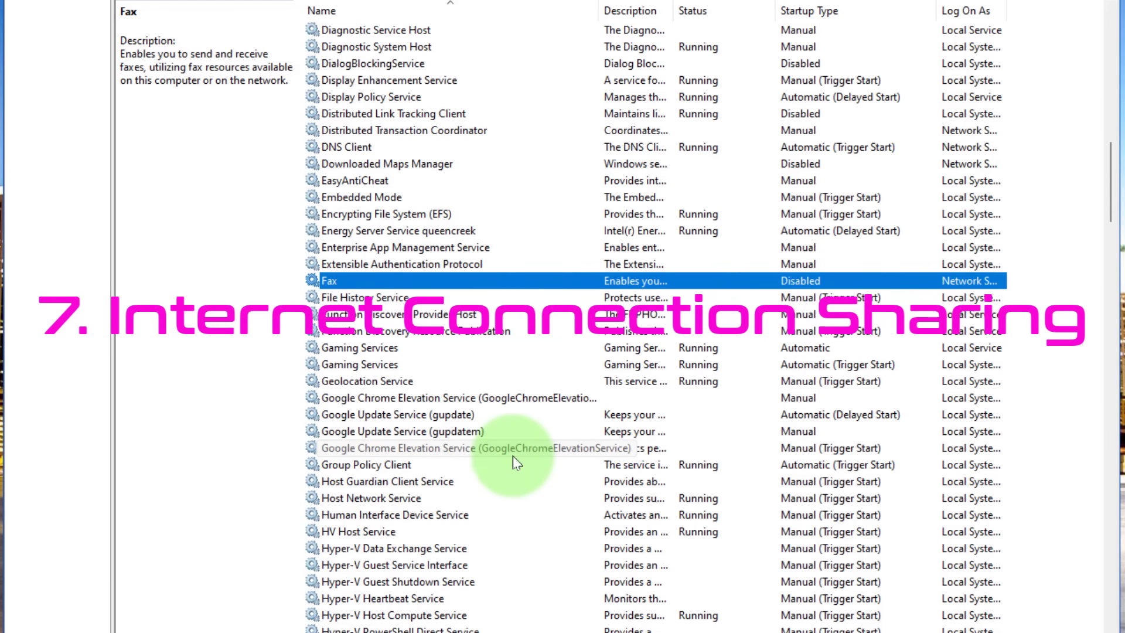
scroll(507, 444, "down", 4)
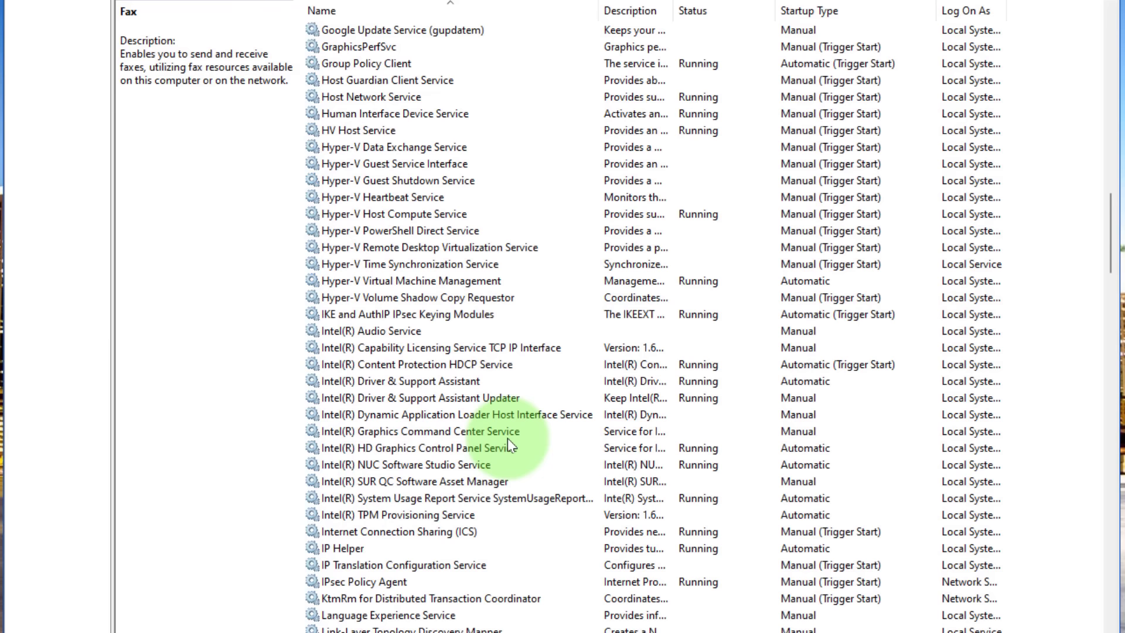
scroll(507, 440, "down", 1)
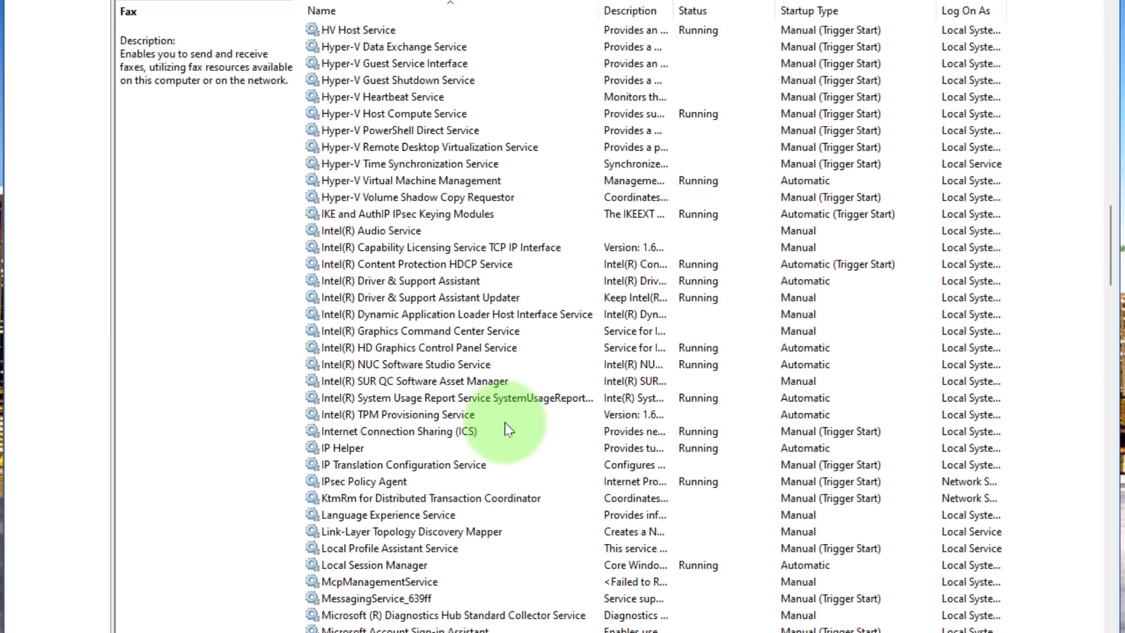
left_click(450, 431)
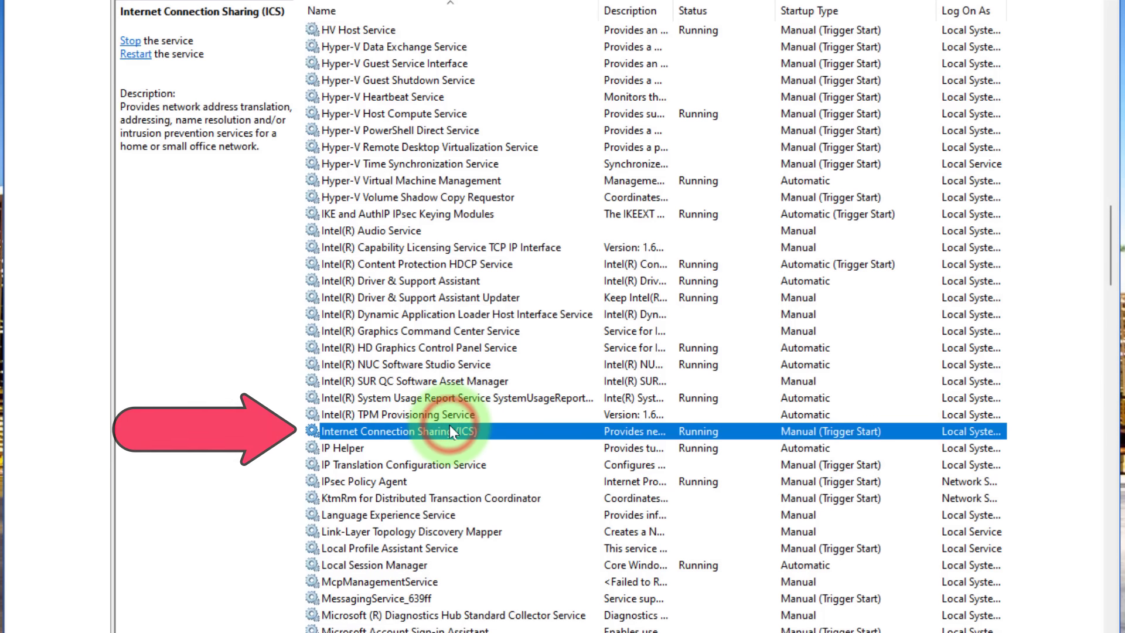
double_click(771, 430)
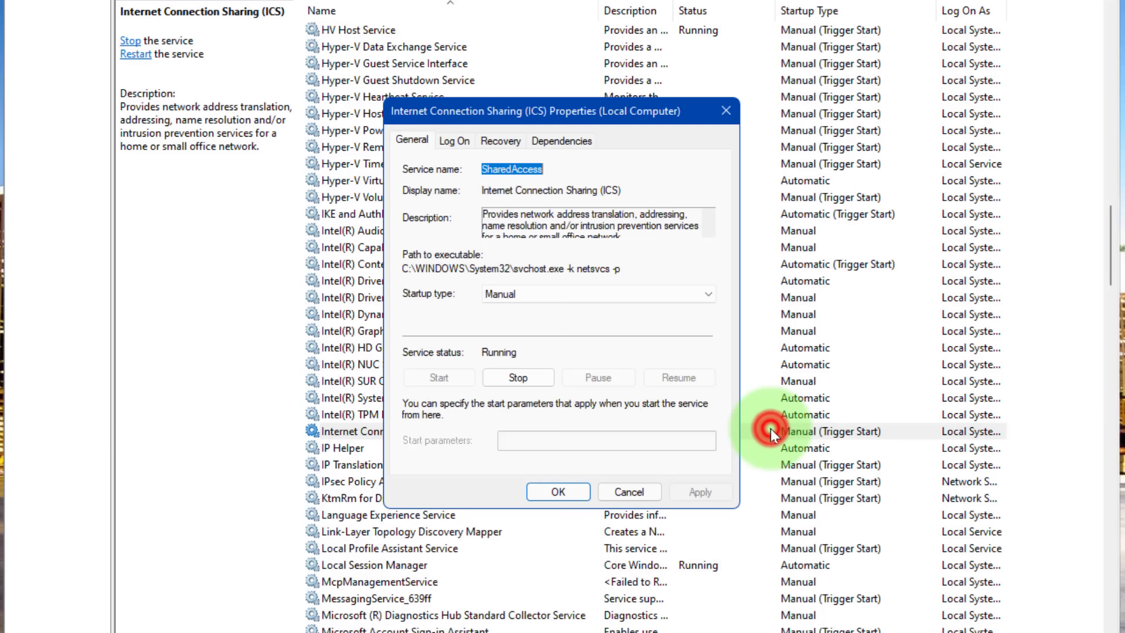
left_click(616, 299)
left_click(588, 340)
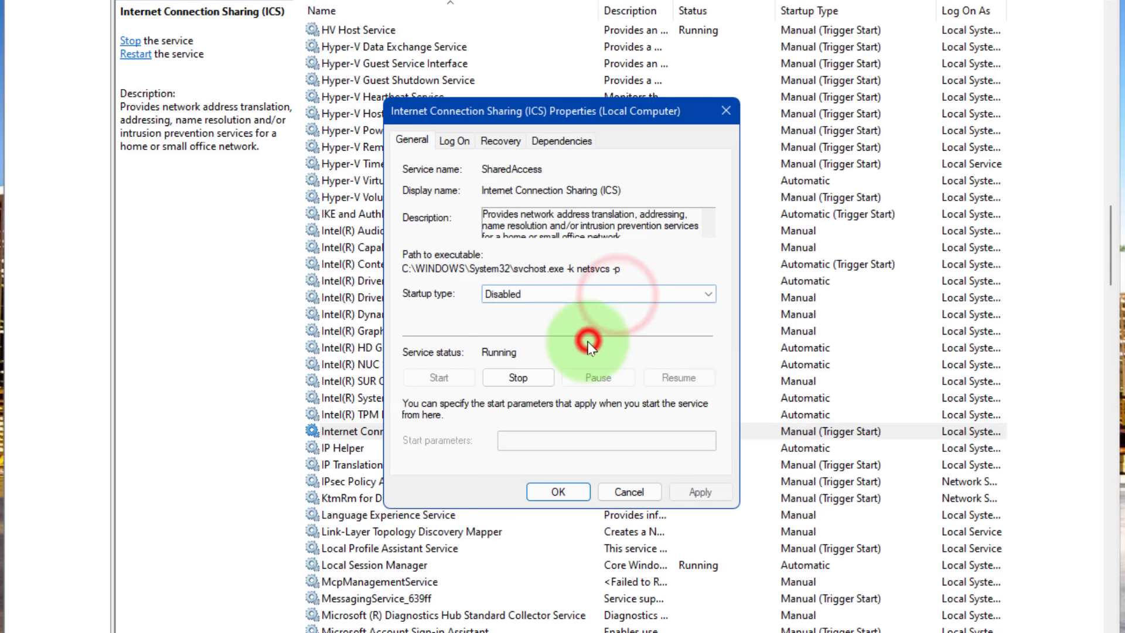
left_click(553, 490)
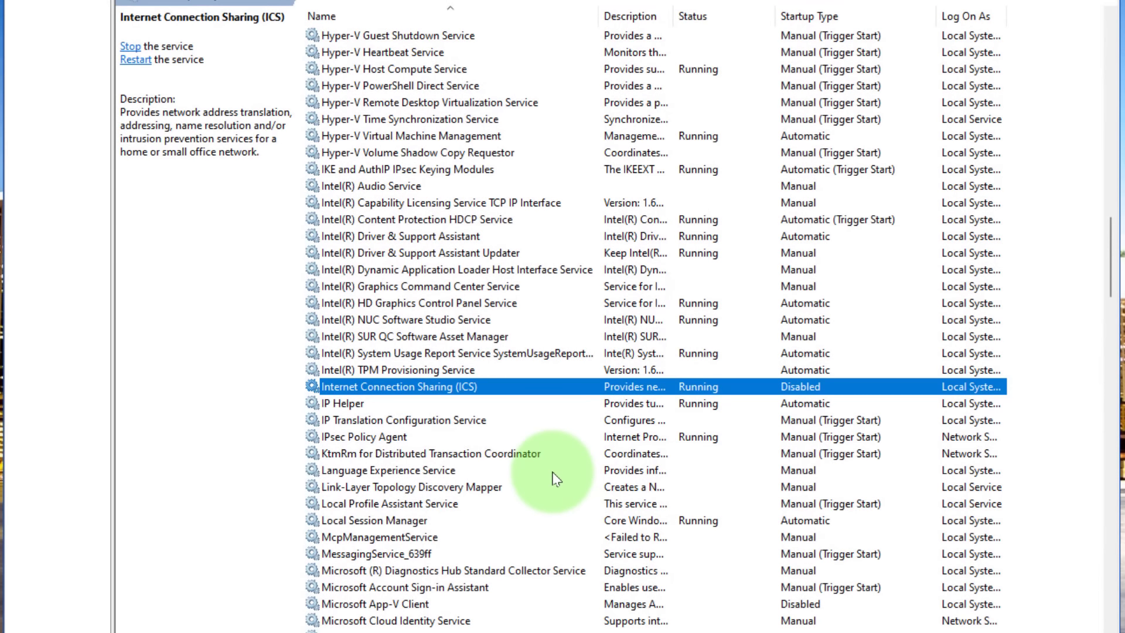
Set the Netlogon service's startup type to Disabled, apply the change and close its properties.
scroll(515, 463, "down", 11)
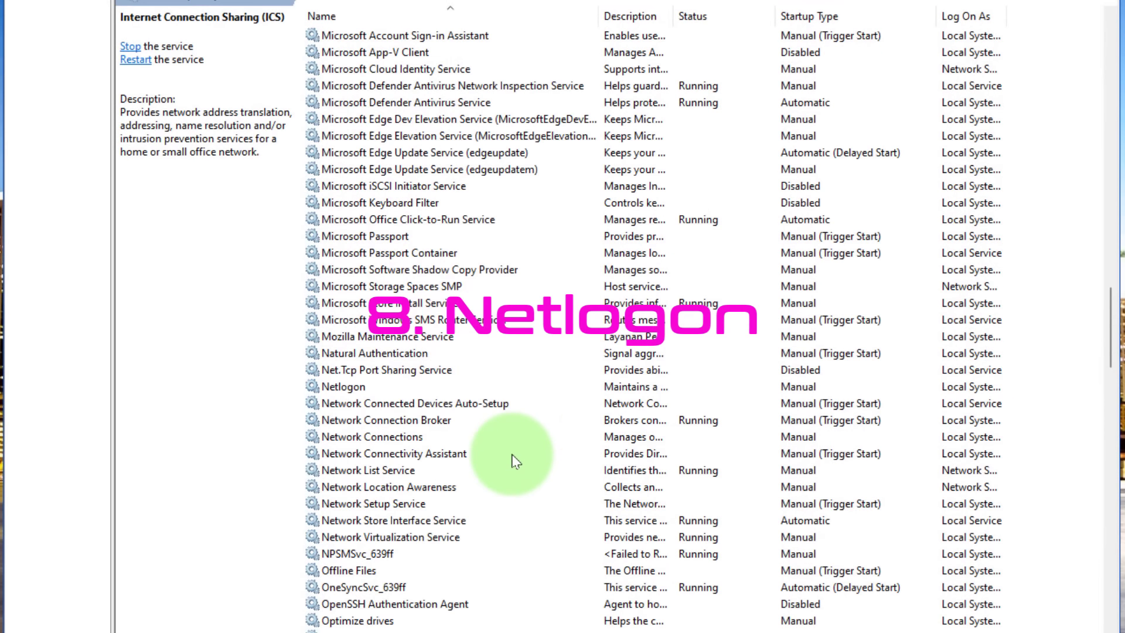
left_click(388, 386)
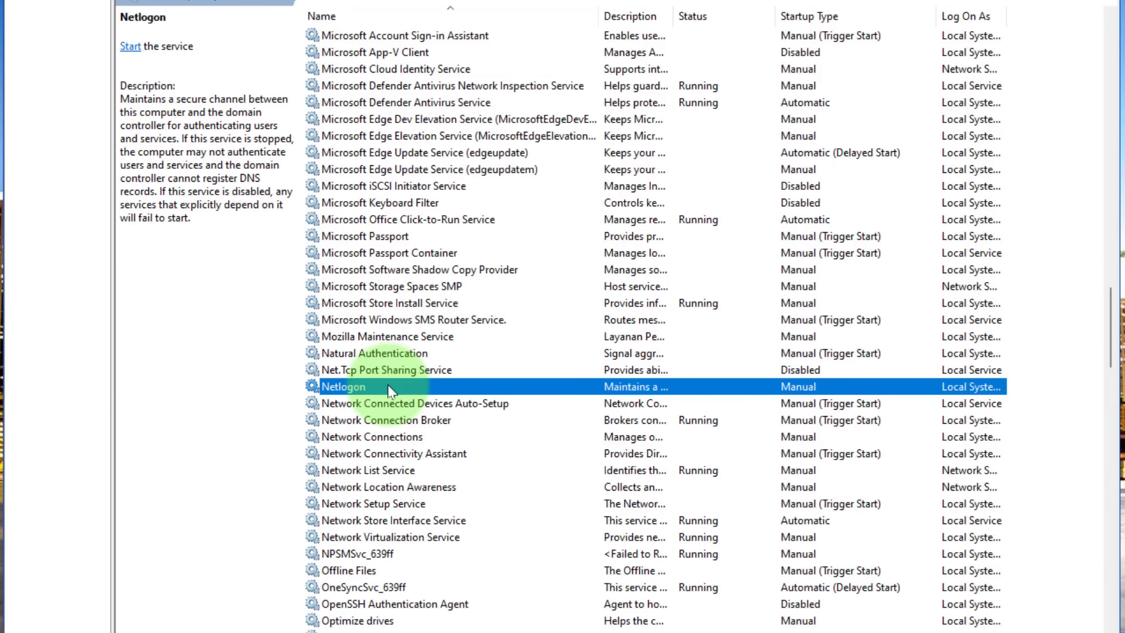
double_click(387, 386)
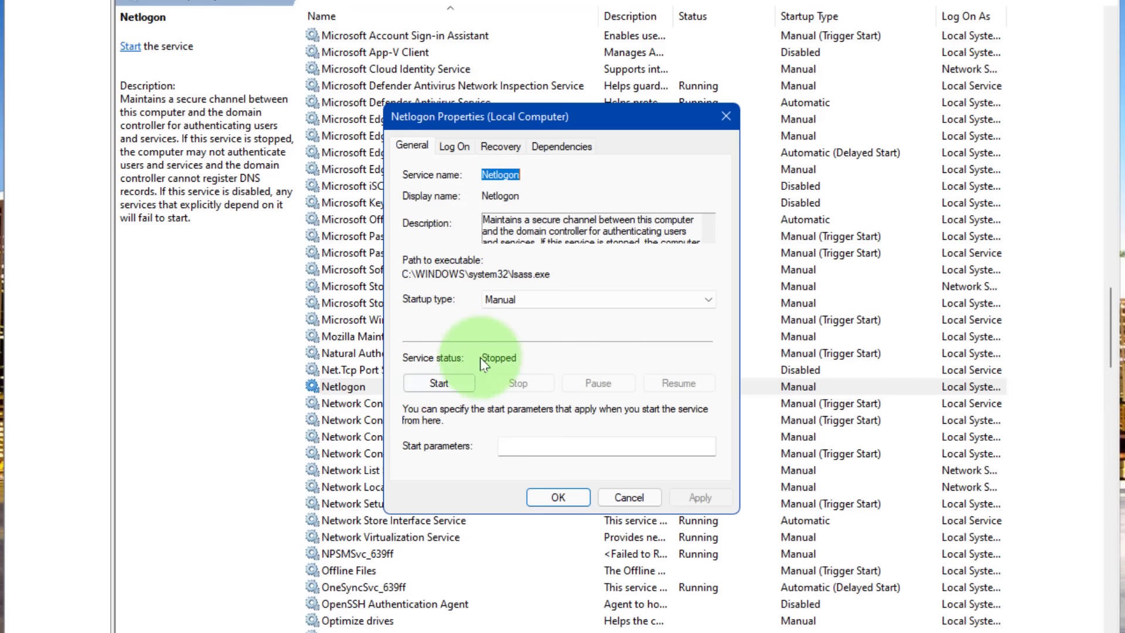
left_click(532, 300)
left_click(510, 348)
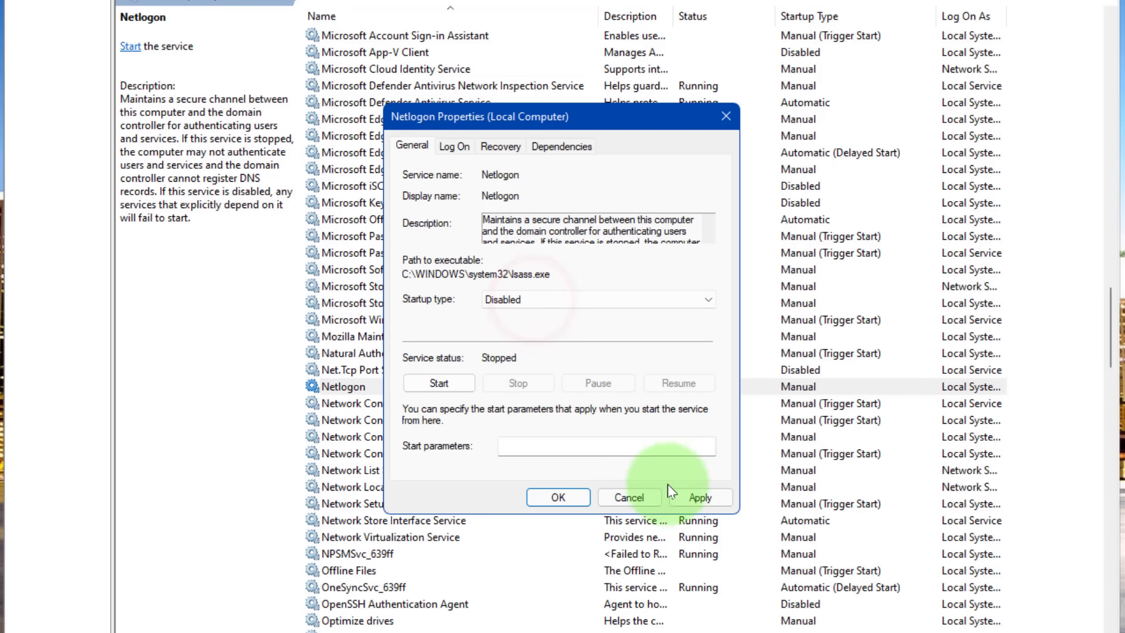
left_click(700, 497)
left_click(566, 497)
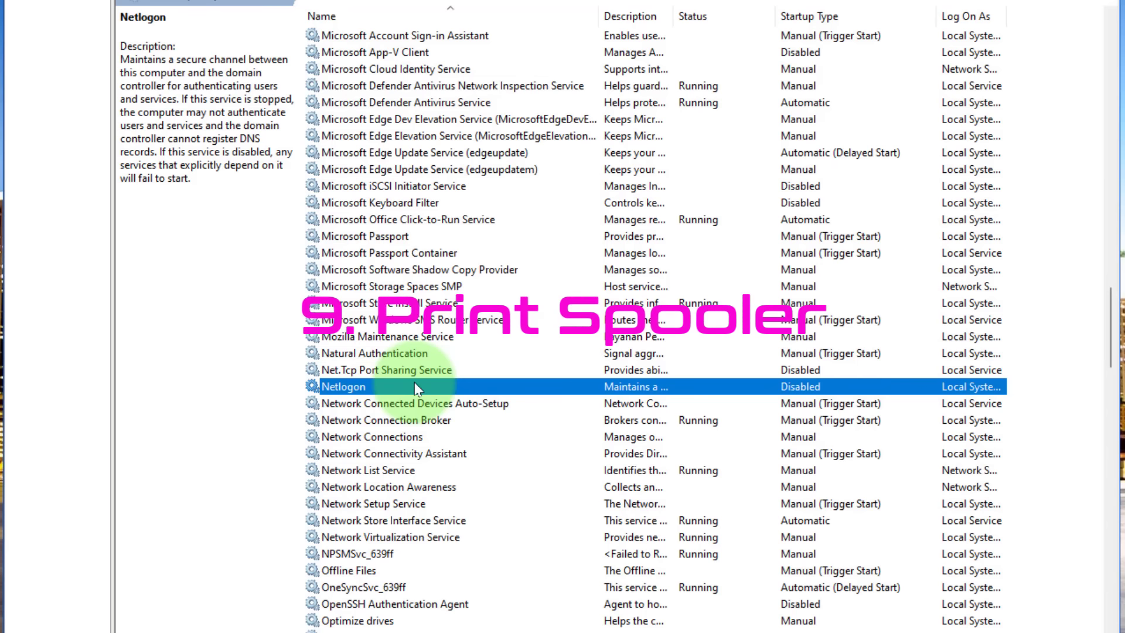
Set the Print Spooler service's startup type to Disabled, apply the change and close its properties.
scroll(394, 406, "down", 3)
scroll(397, 404, "down", 1)
scroll(398, 405, "down", 2)
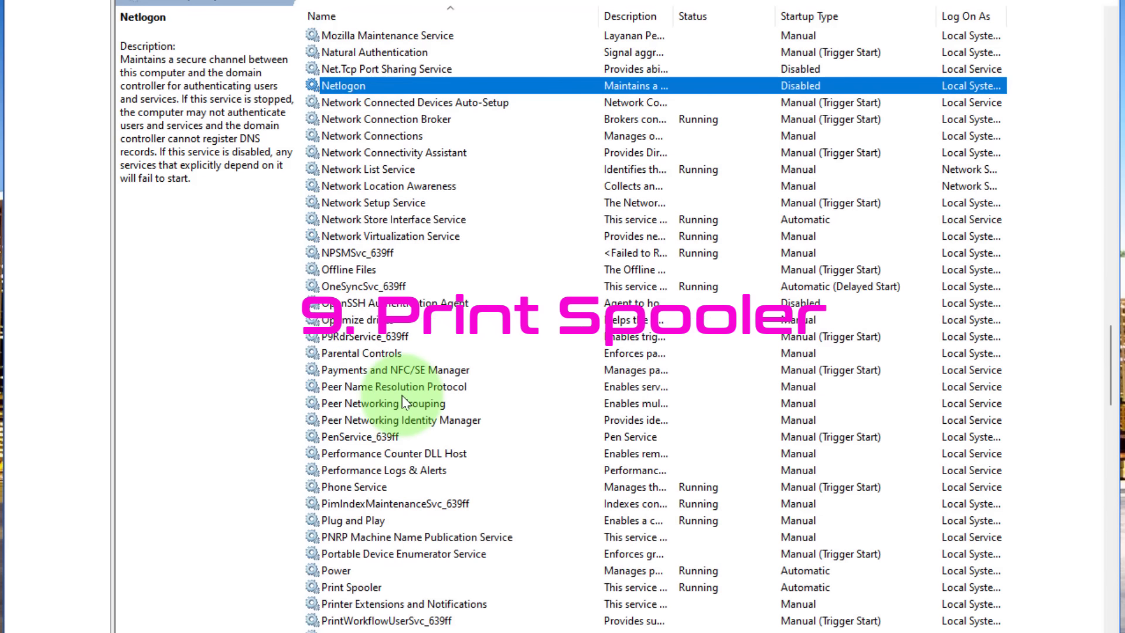
scroll(402, 403, "down", 1)
left_click(396, 538)
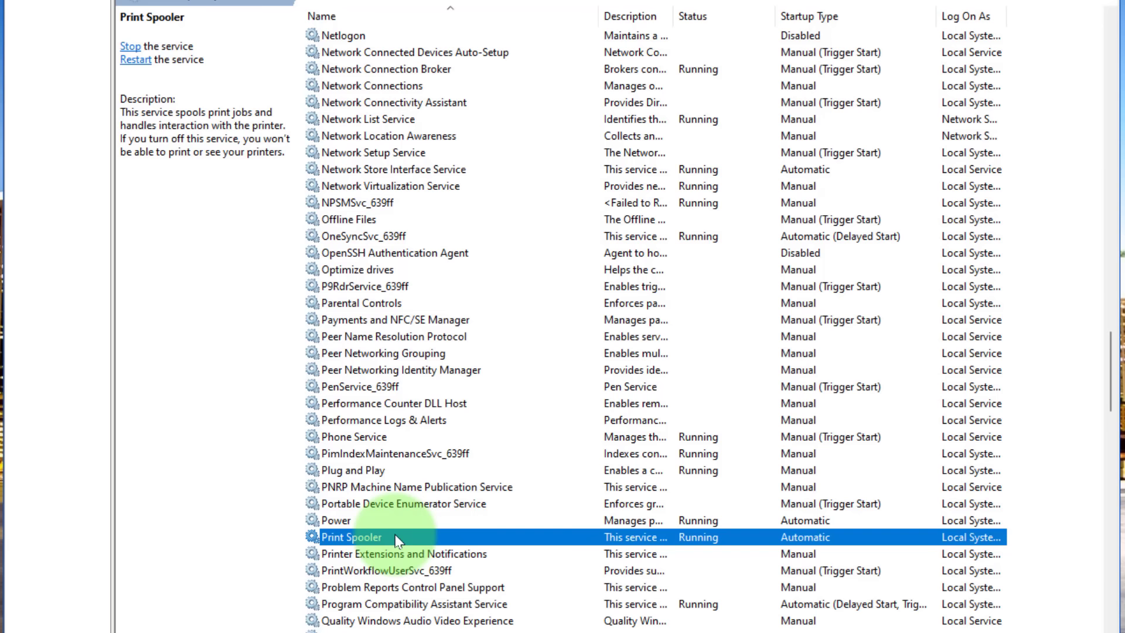
double_click(396, 538)
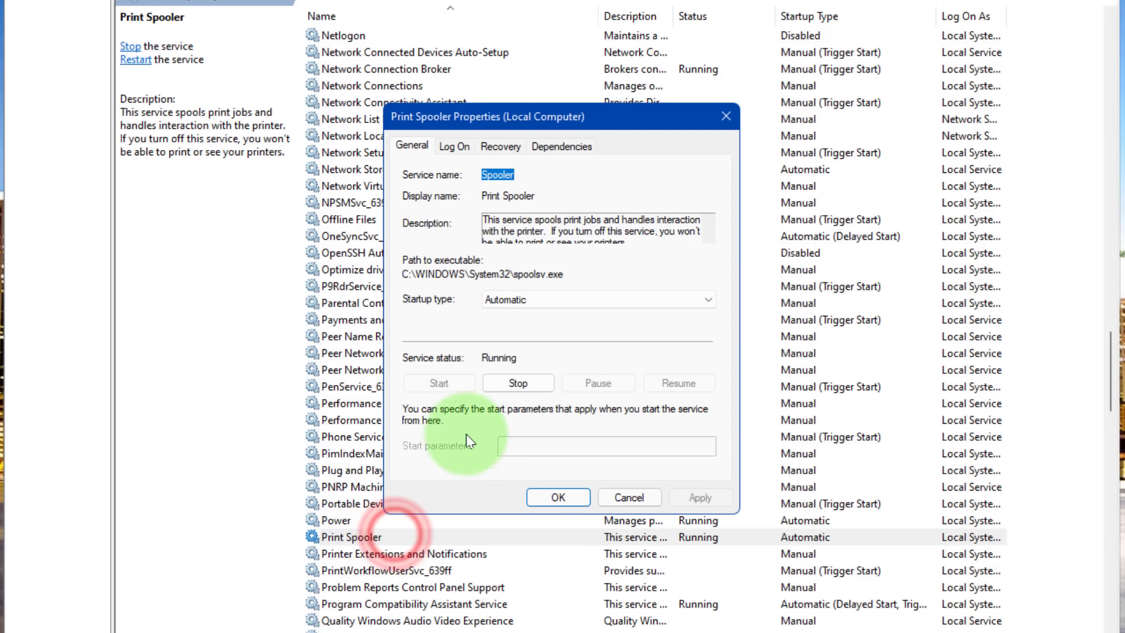
left_click(578, 298)
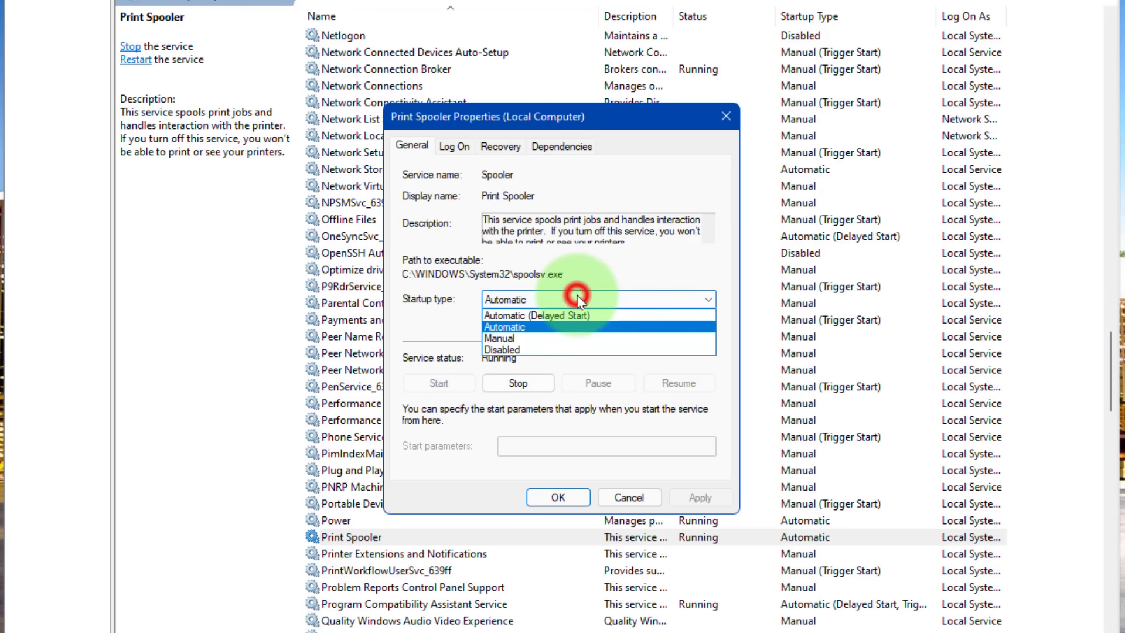
left_click(537, 349)
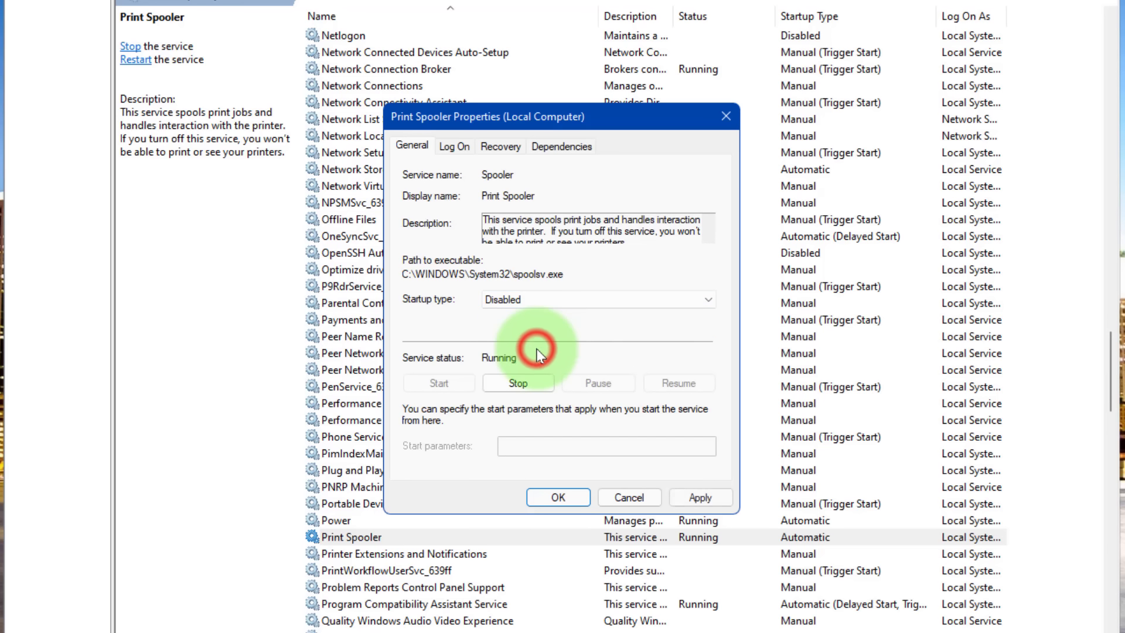
left_click(694, 496)
left_click(544, 499)
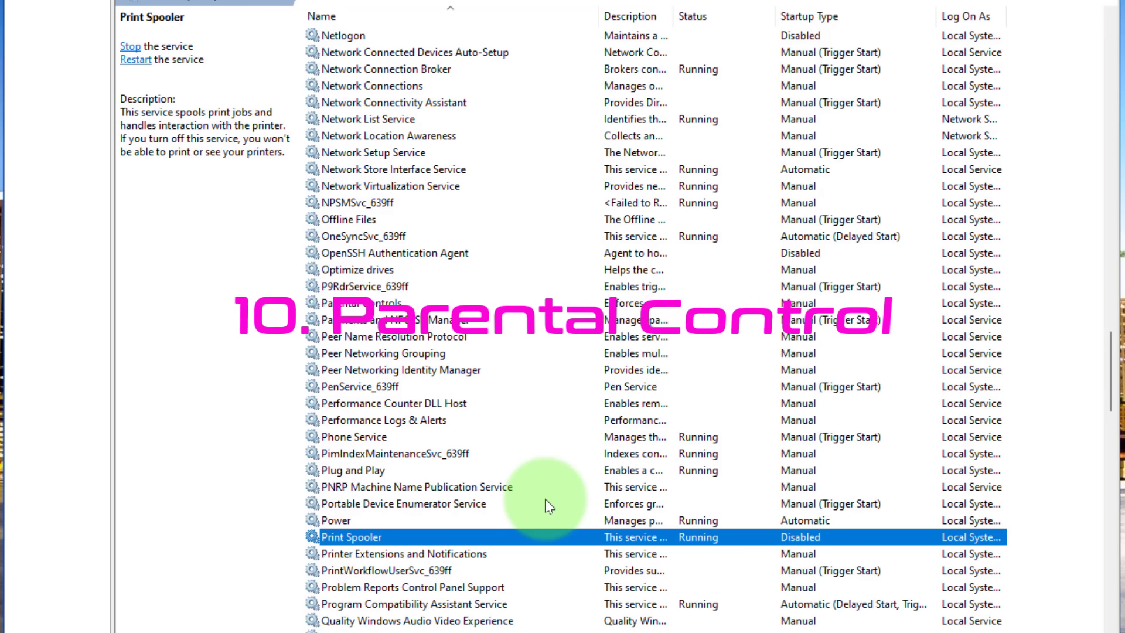
Set the Parental Controls service's startup type to Disabled and save the change.
scroll(539, 491, "up", 4)
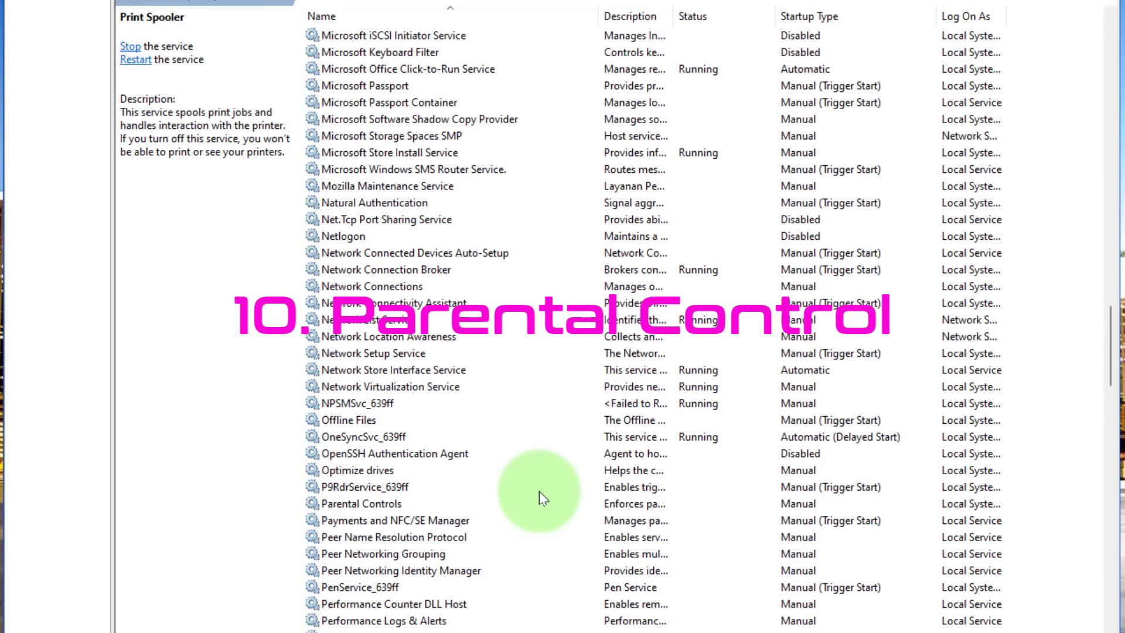
left_click(423, 498)
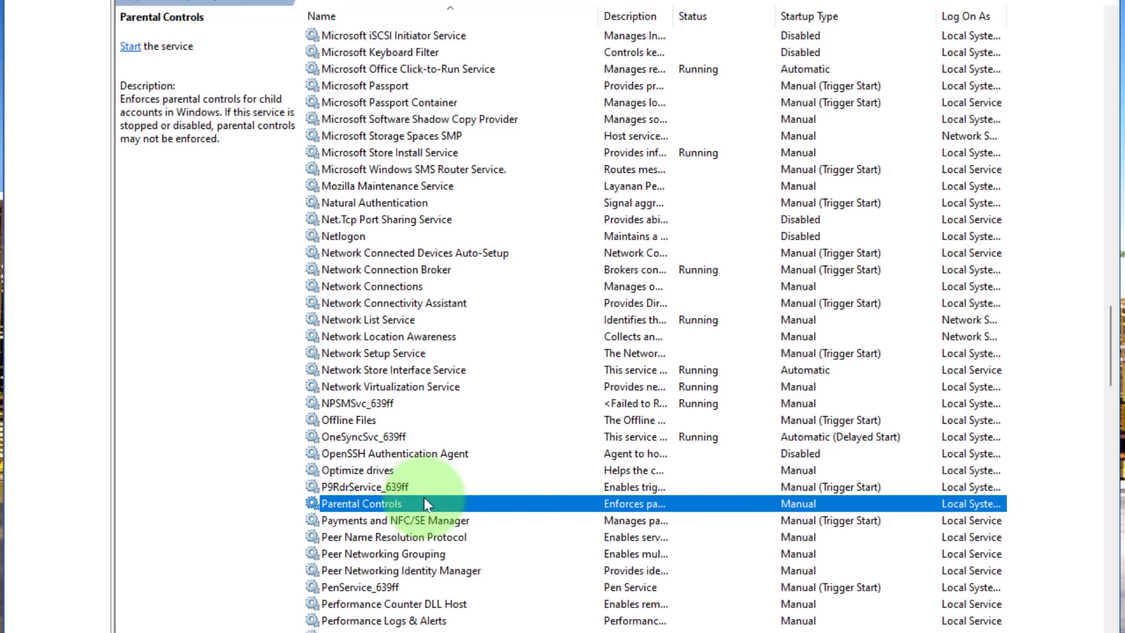
double_click(424, 503)
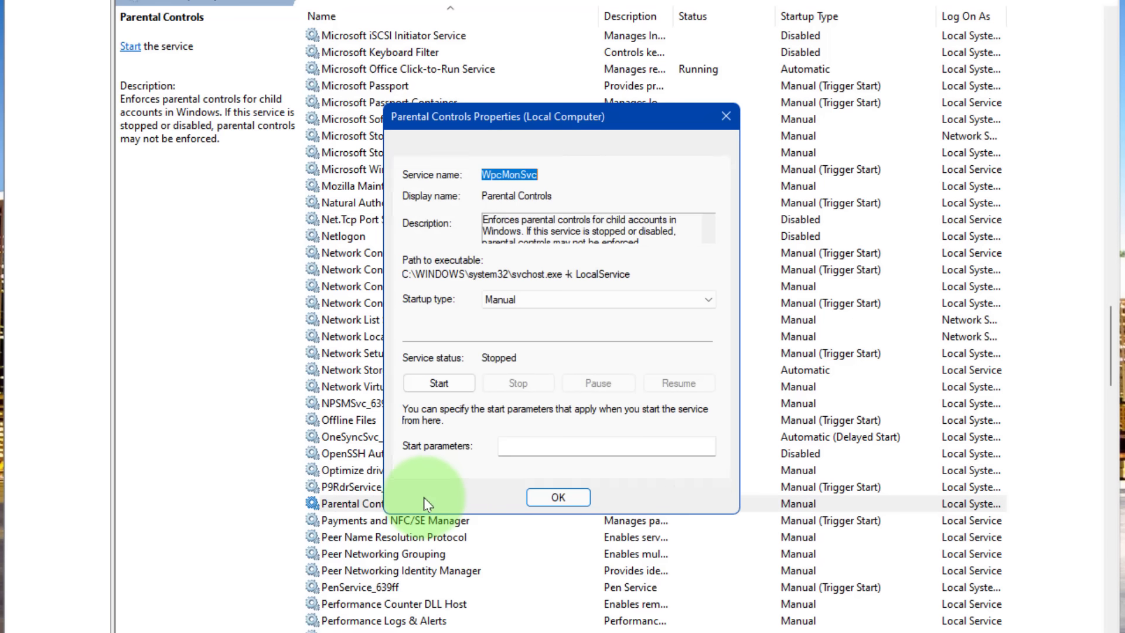
left_click(609, 300)
left_click(586, 348)
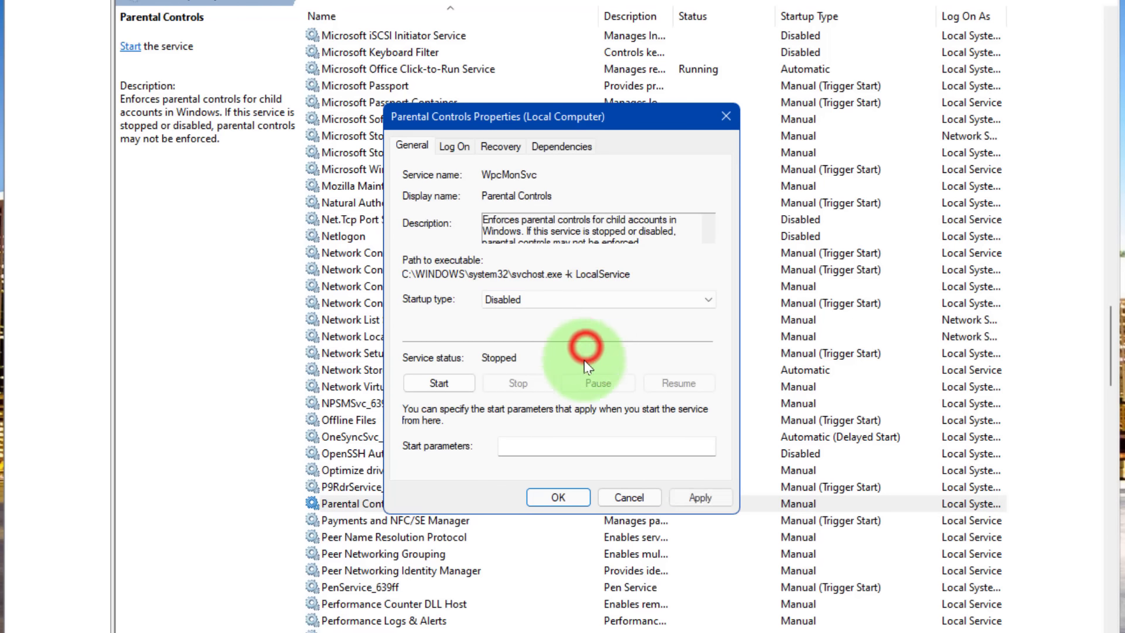
left_click(542, 497)
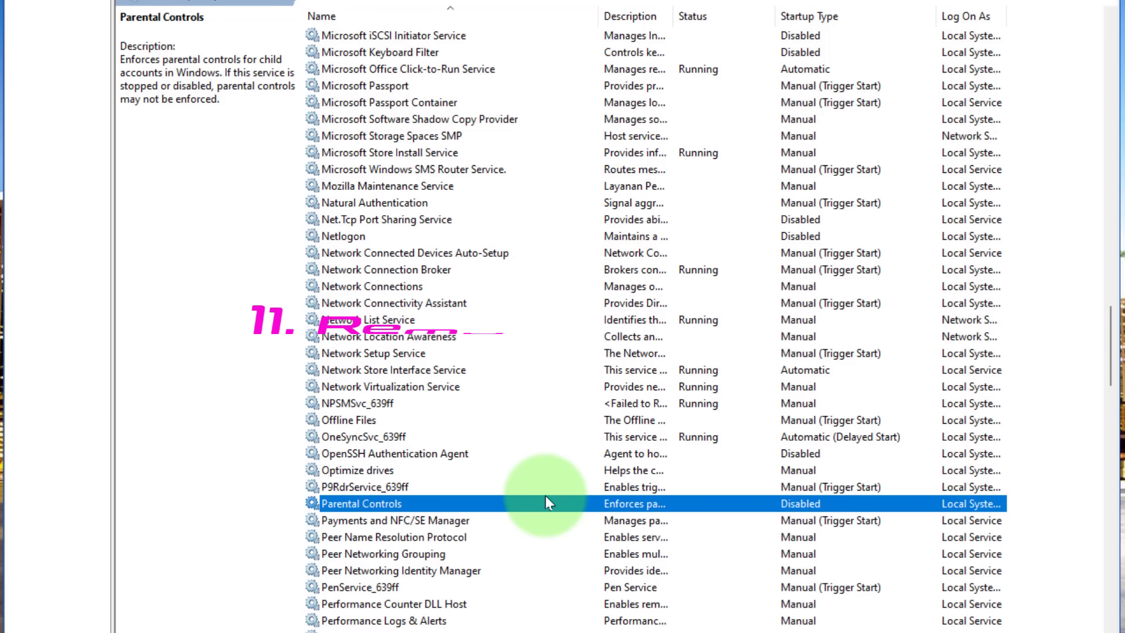
Find the Remote Registry service and check its startup type and description.
scroll(546, 496, "down", 2)
scroll(547, 502, "down", 3)
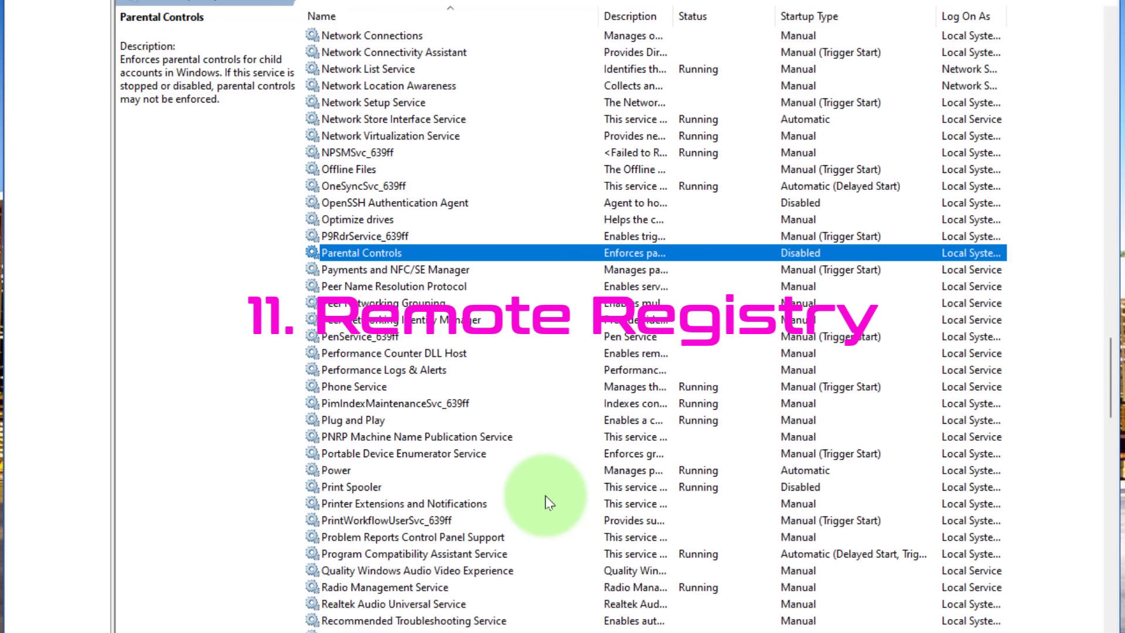
scroll(547, 503, "down", 5)
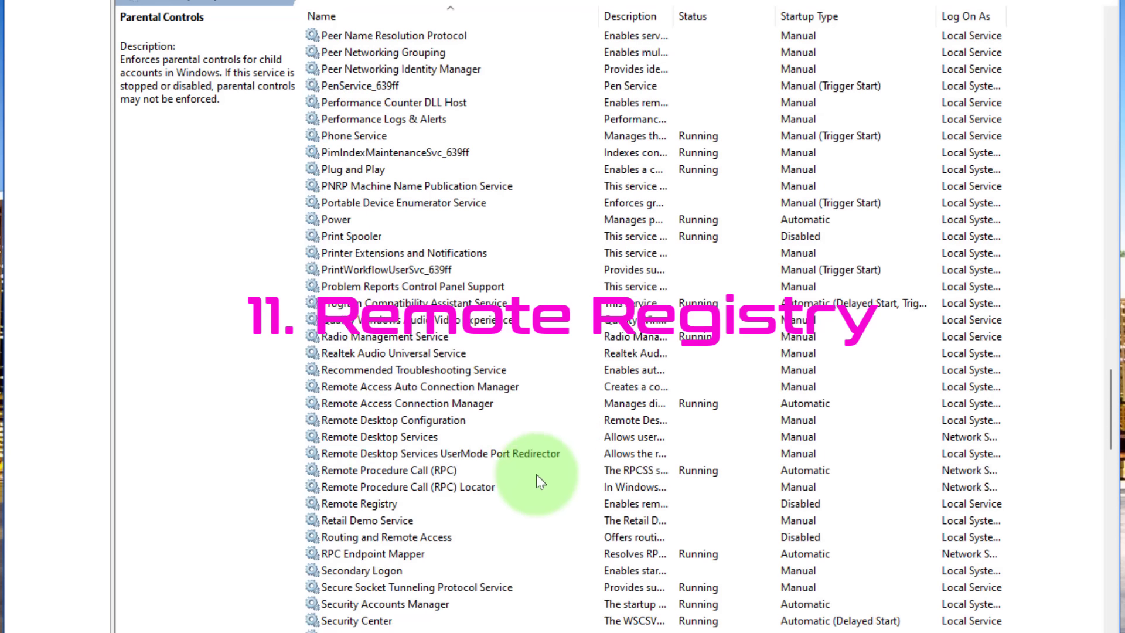
left_click(407, 507)
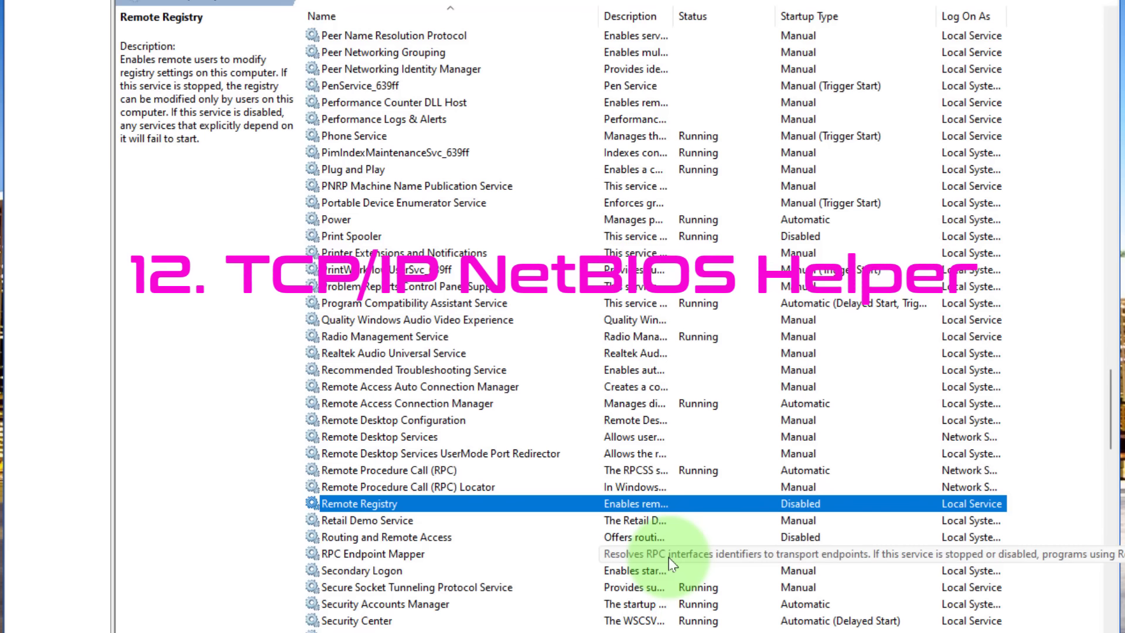
Set the TCP/IP NetBIOS Helper service's startup type to Disabled and save the change.
scroll(669, 557, "down", 14)
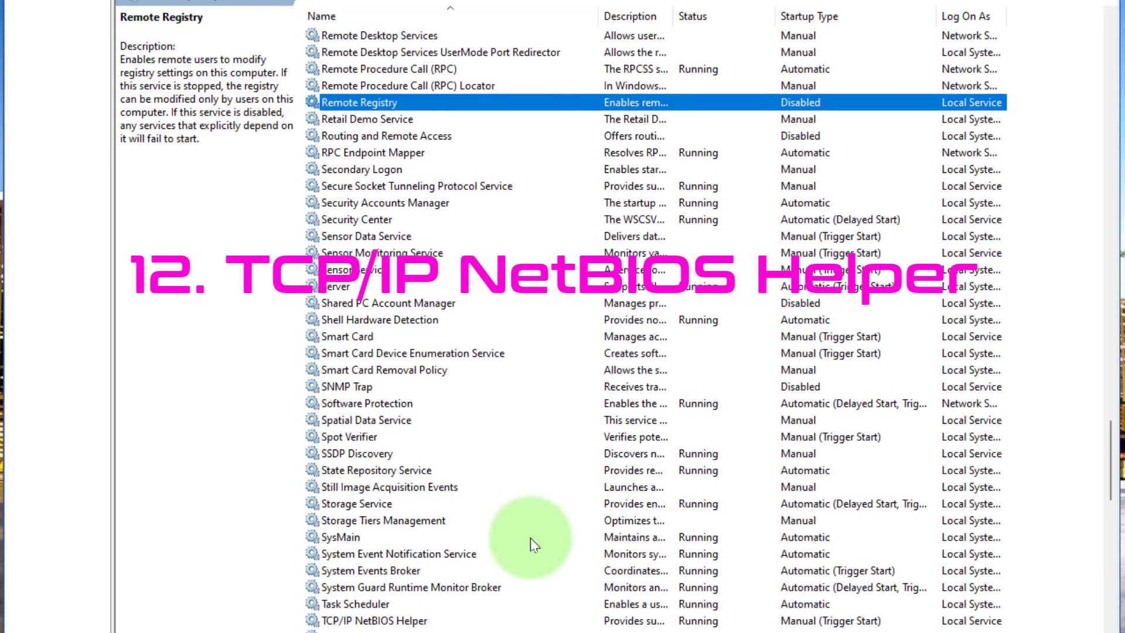
left_click(403, 324)
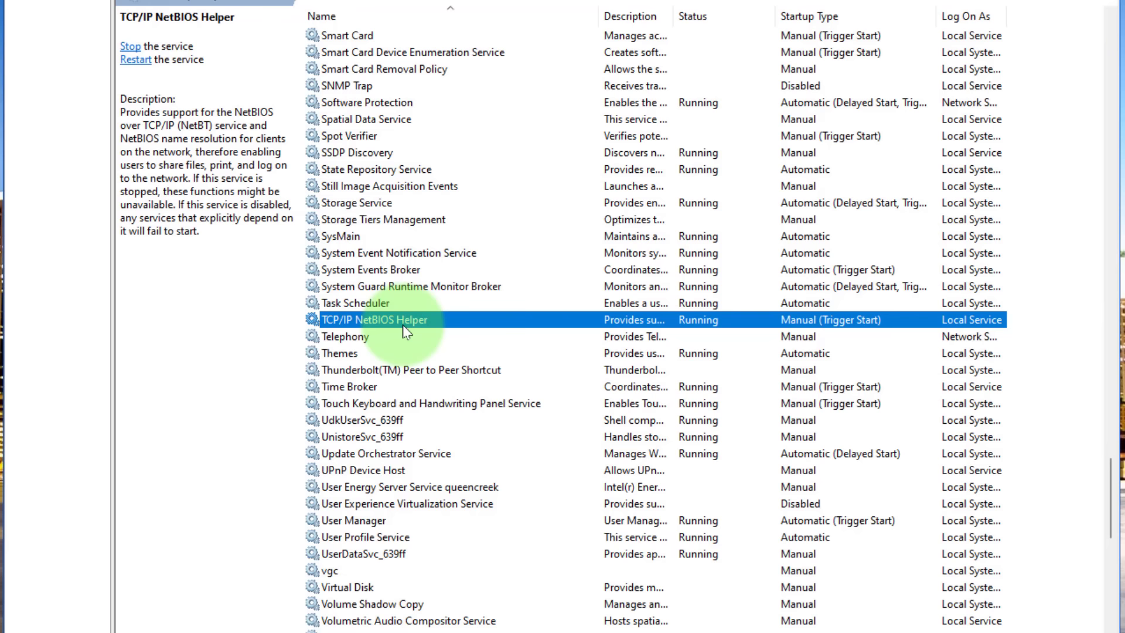
double_click(402, 323)
left_click(568, 300)
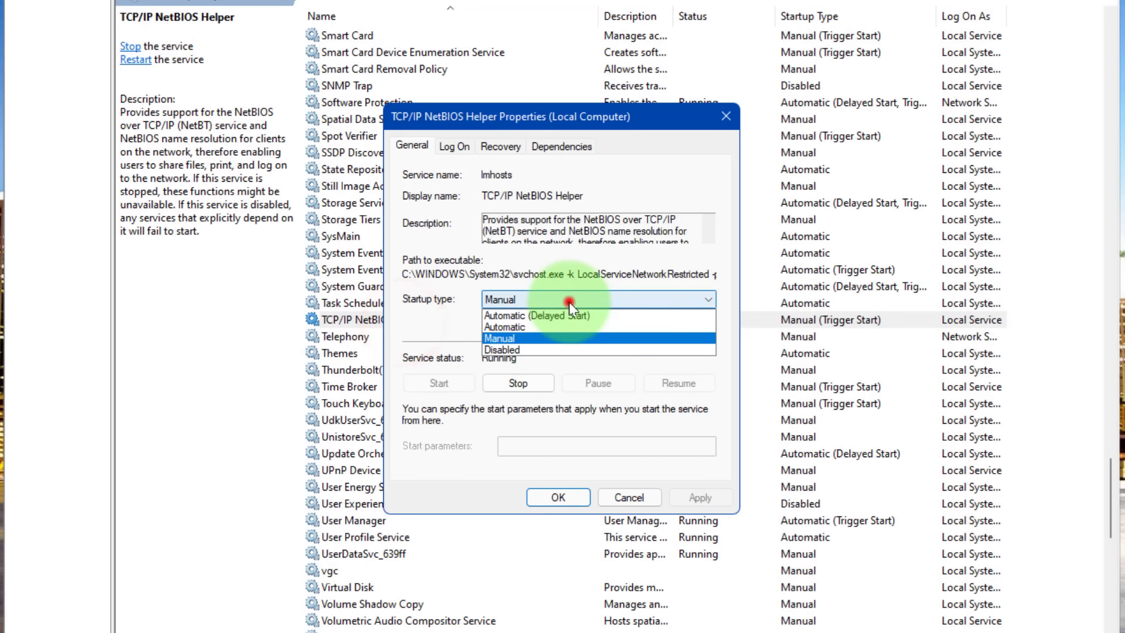
left_click(551, 347)
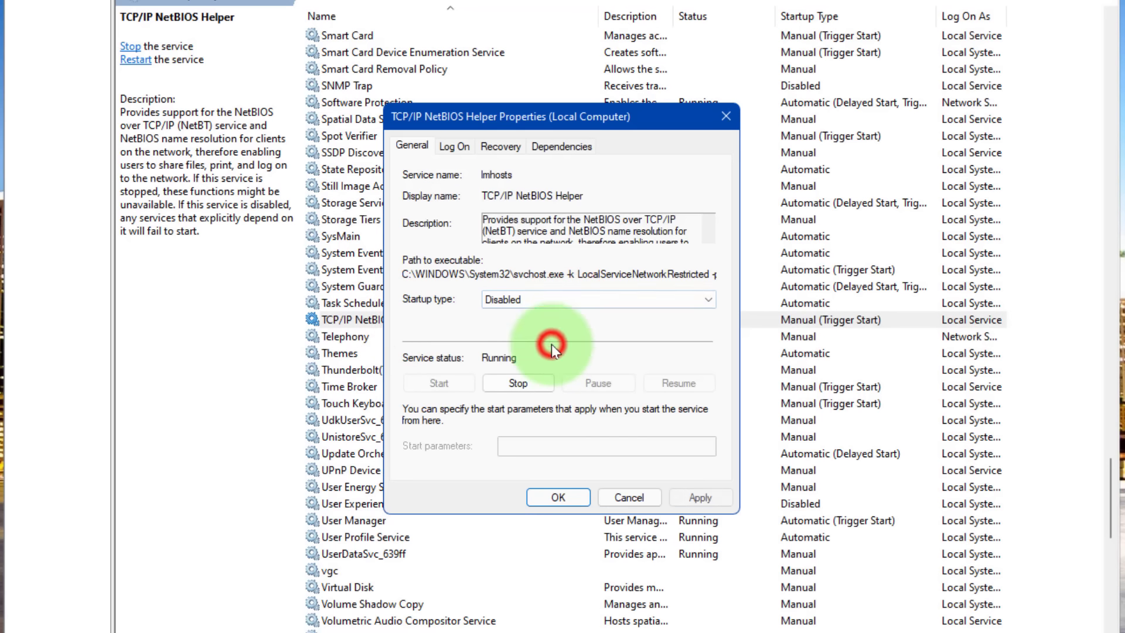
left_click(553, 497)
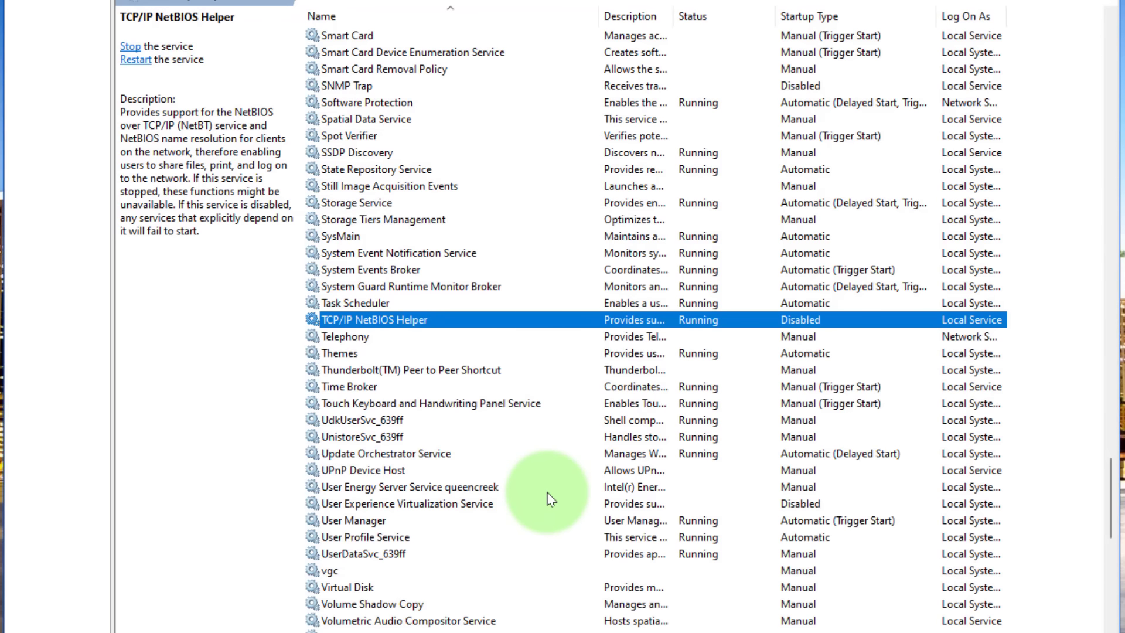
Set the Touch Keyboard and Handwriting Panel Service's startup type to Disabled, apply the change and close its properties.
scroll(550, 499, "down", 1)
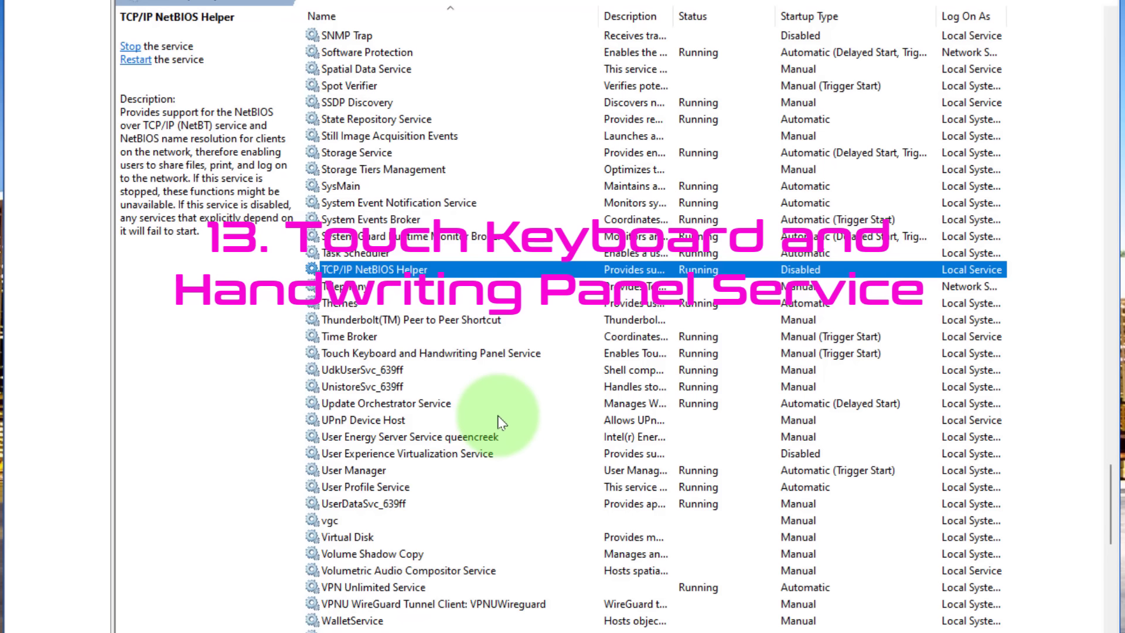
left_click(508, 359)
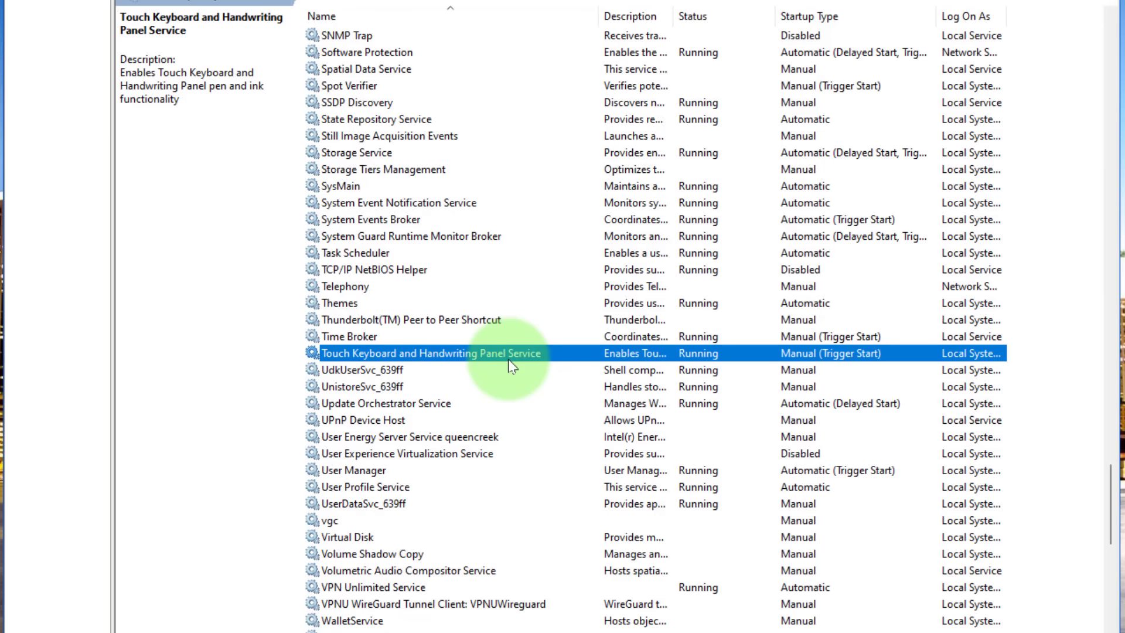
double_click(510, 362)
left_click(613, 300)
left_click(607, 353)
left_click(706, 500)
left_click(564, 500)
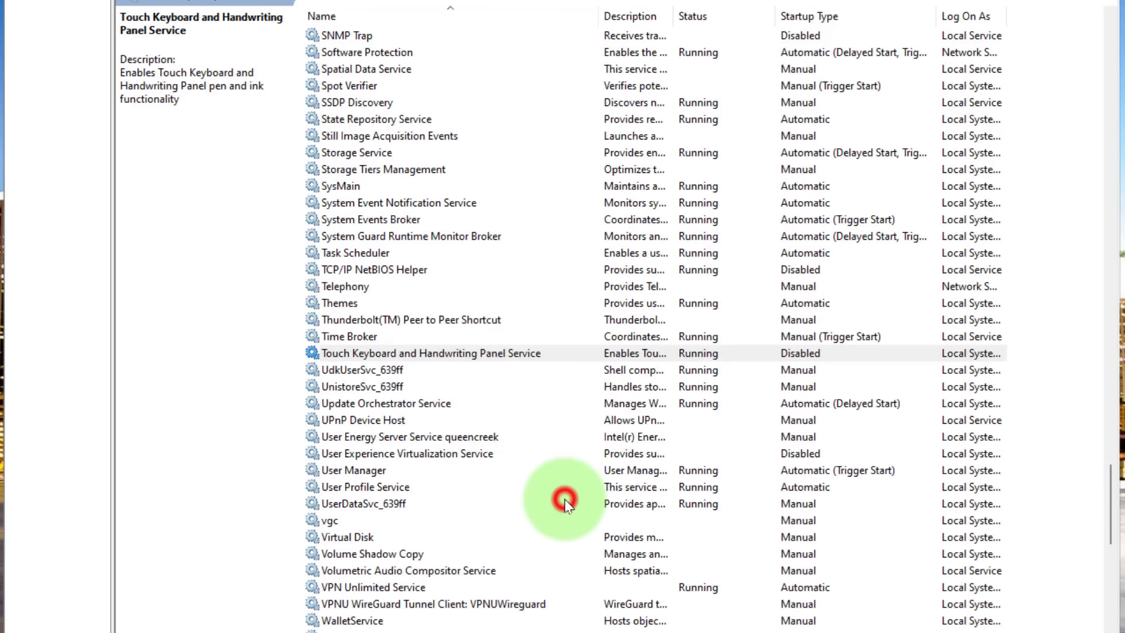
Set the Windows Error Reporting Service's startup type to Disabled, apply the change and close its properties.
scroll(567, 506, "down", 1)
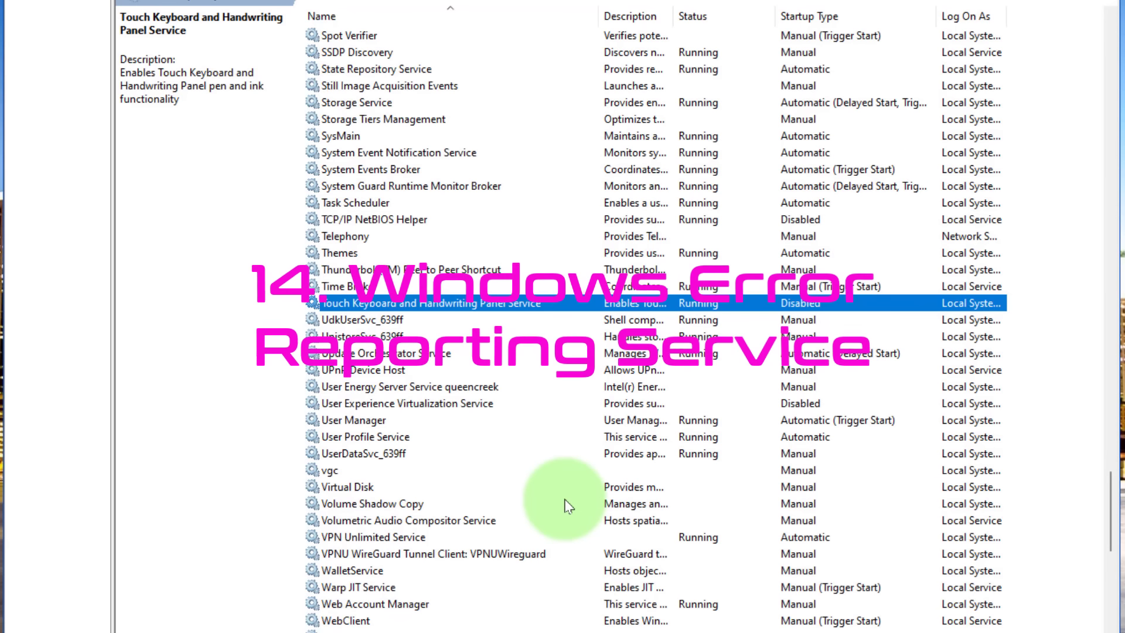
scroll(567, 506, "down", 15)
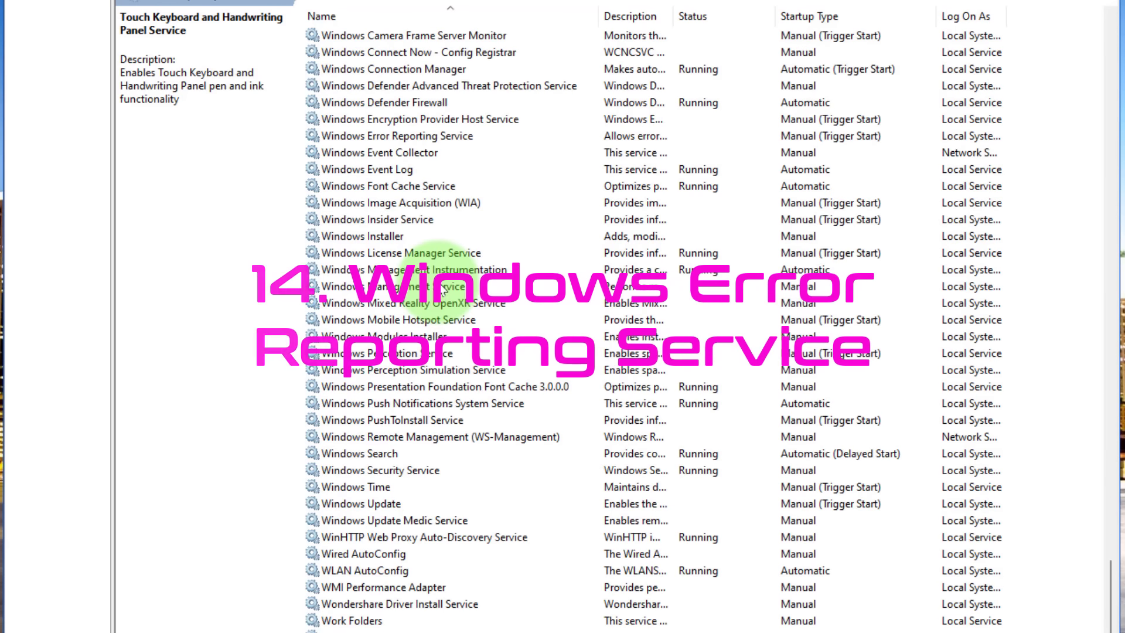
left_click(495, 138)
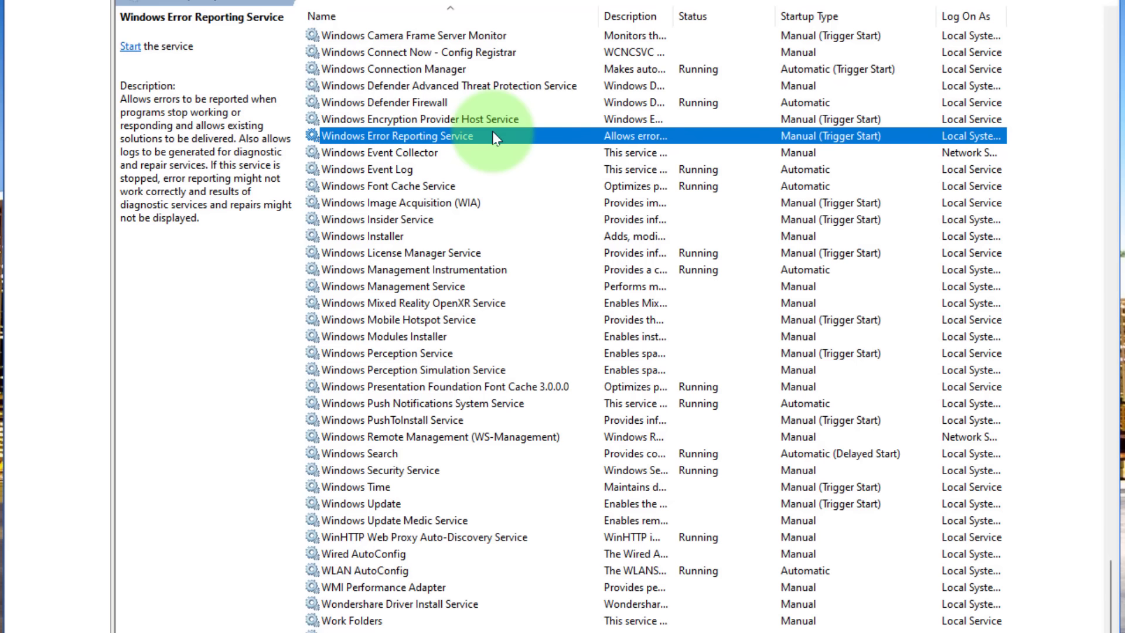
double_click(494, 137)
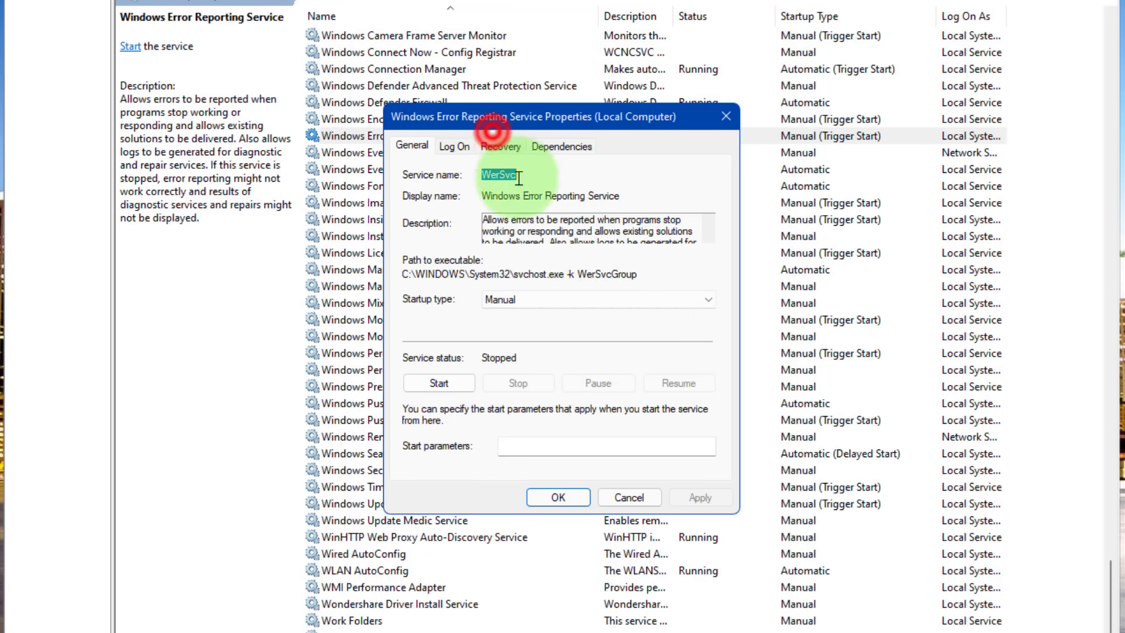
left_click(623, 297)
left_click(599, 346)
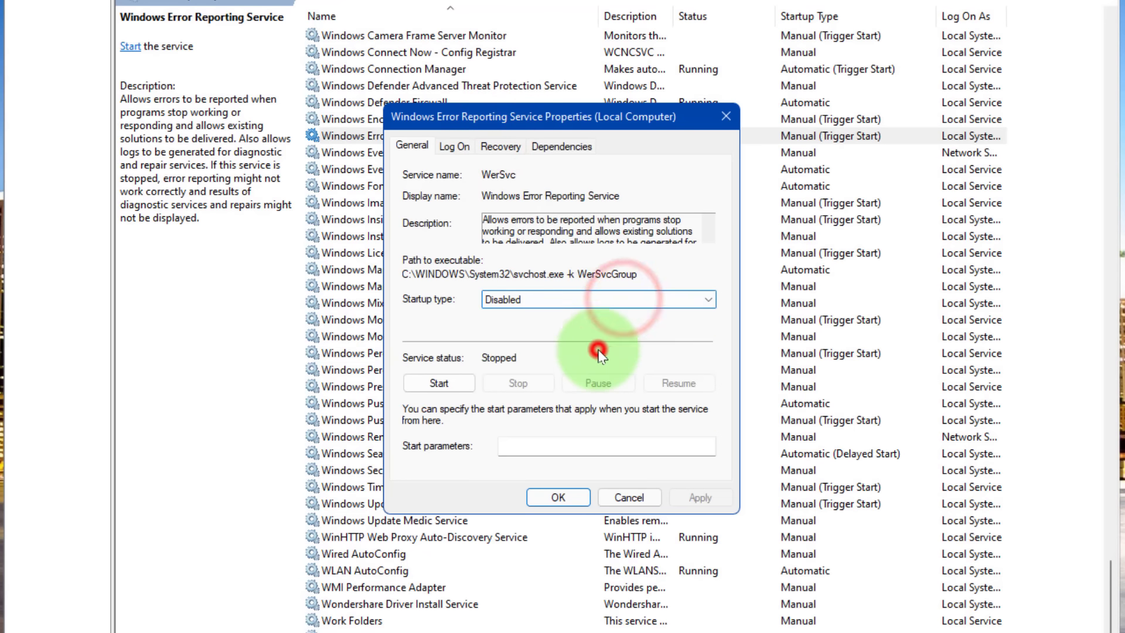
left_click(705, 496)
left_click(555, 498)
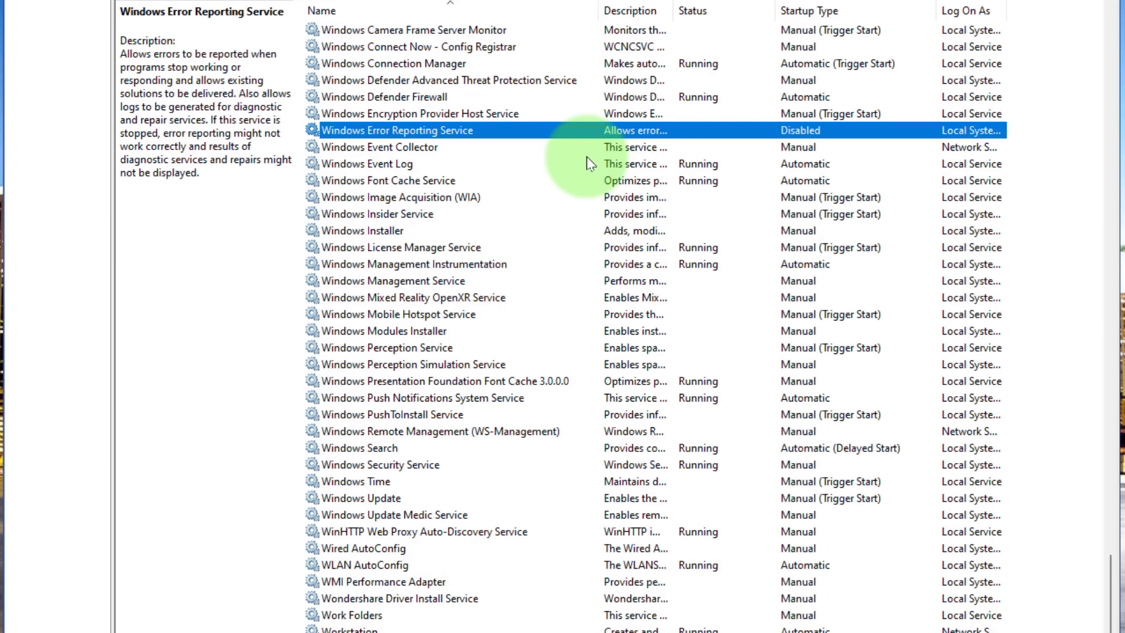
Set the Windows Image Acquisition (WIA) service's startup type to Disabled and save the change.
scroll(587, 157, "down", 1)
scroll(587, 157, "down", 1)
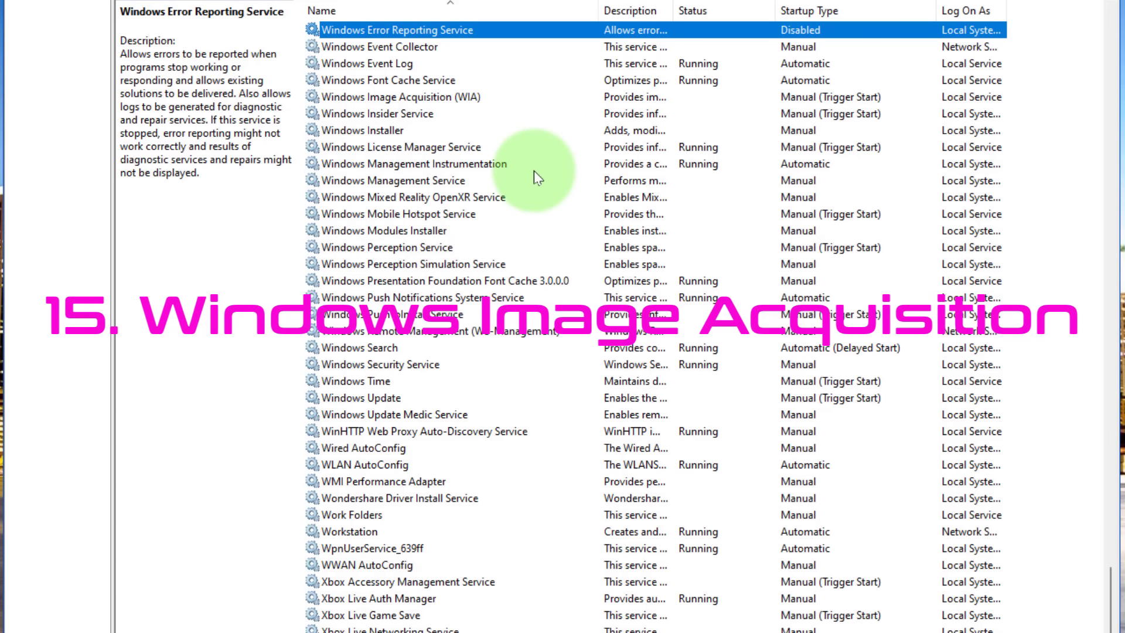
left_click(468, 100)
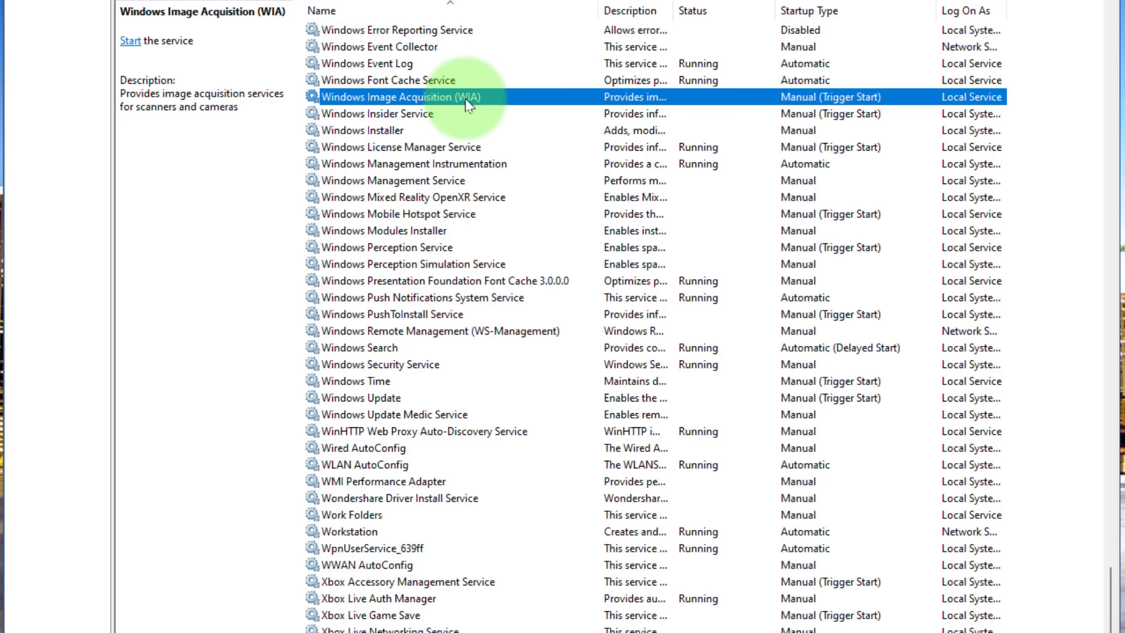
double_click(466, 98)
left_click(596, 299)
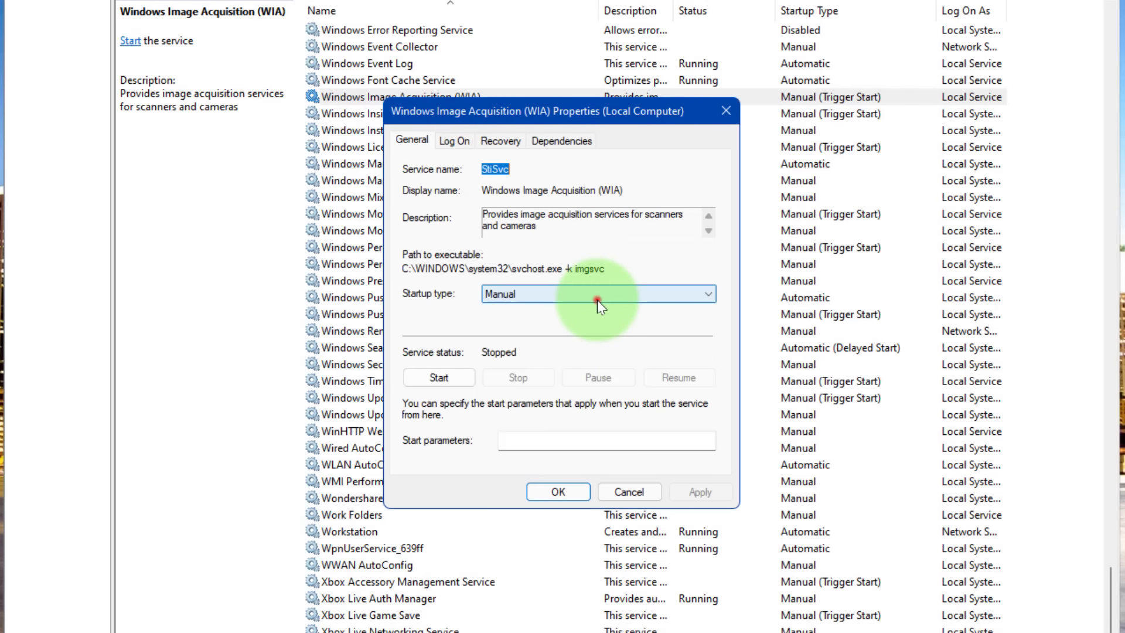
left_click(585, 344)
left_click(560, 491)
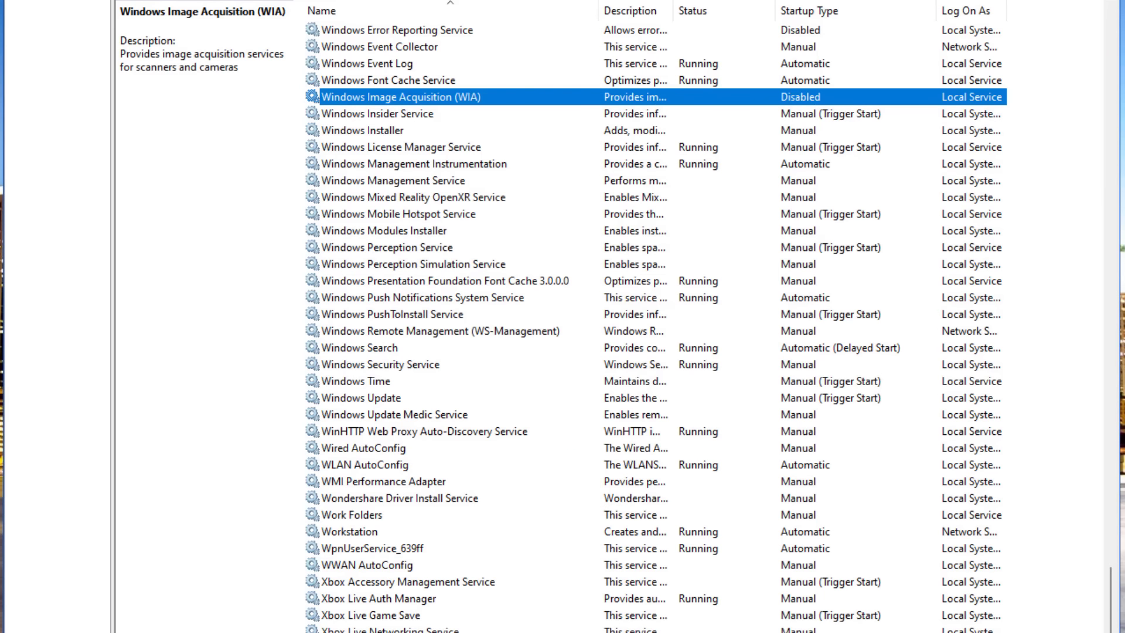
Sort the services by startup type and examine Gaming Services and Themes among the automatic ones.
scroll(903, 253, "up", 3)
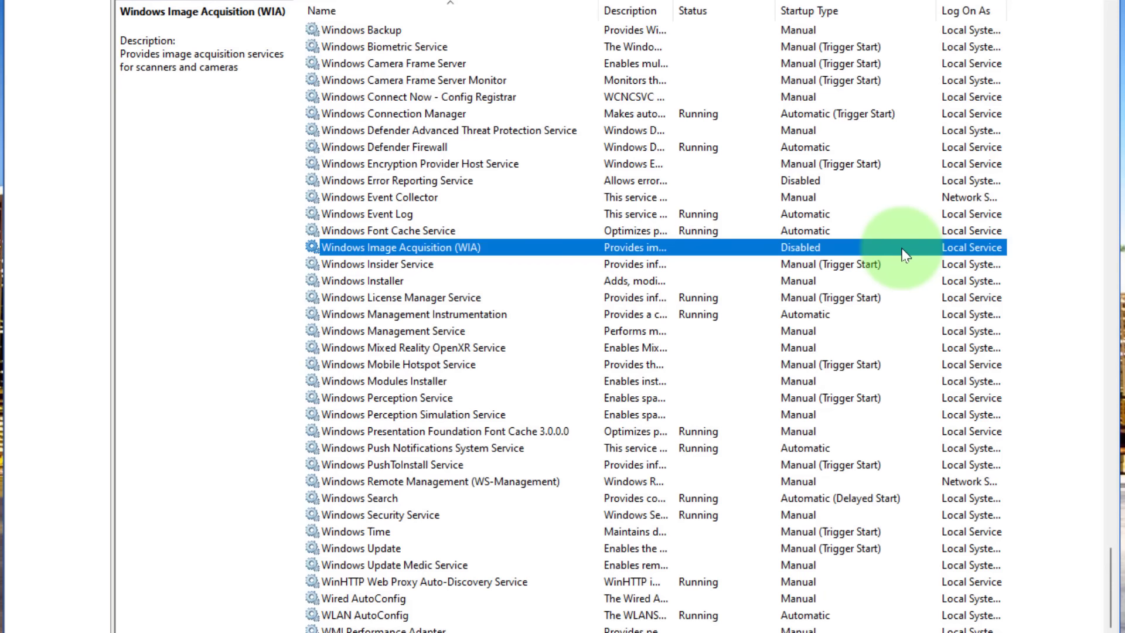
scroll(903, 253, "up", 11)
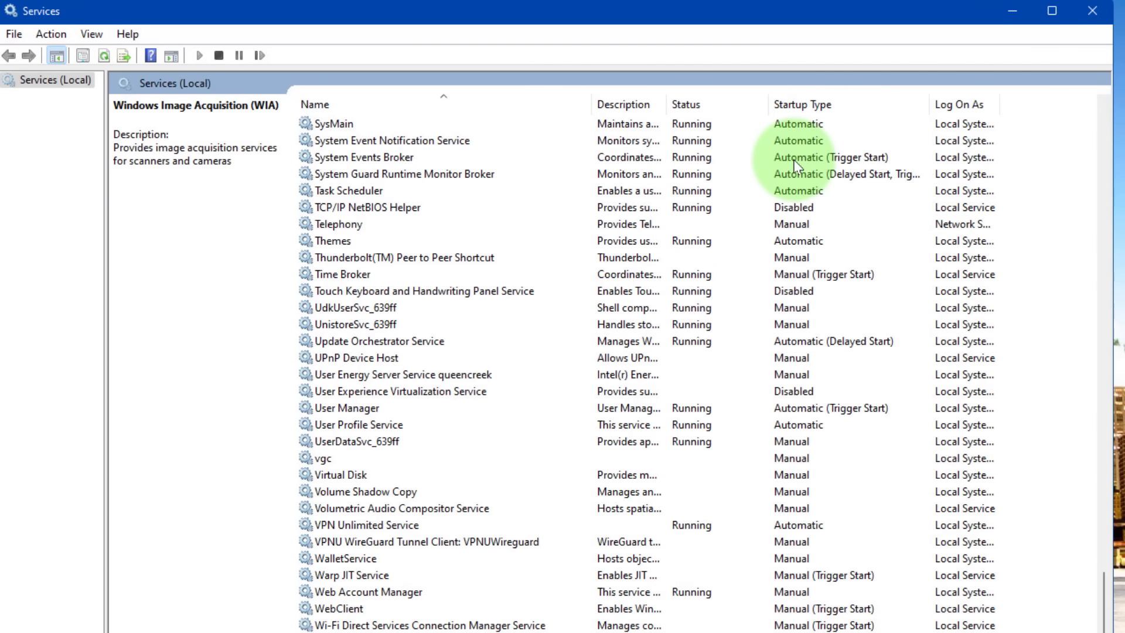
left_click(809, 109)
scroll(809, 112, "up", 12)
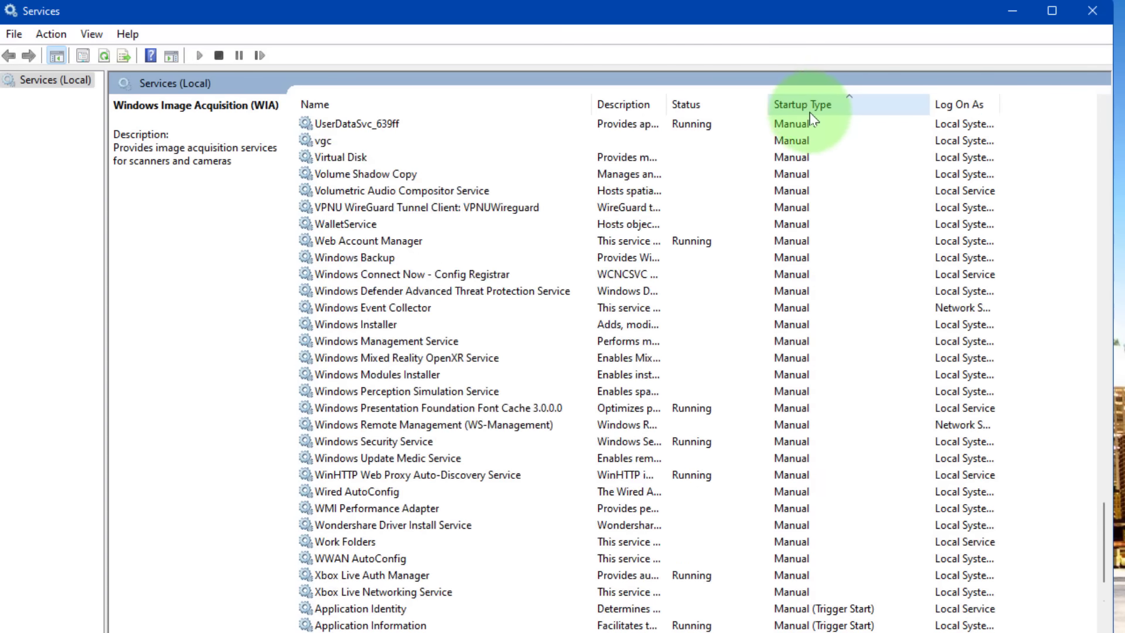
left_click_drag(1104, 501, 1104, 73)
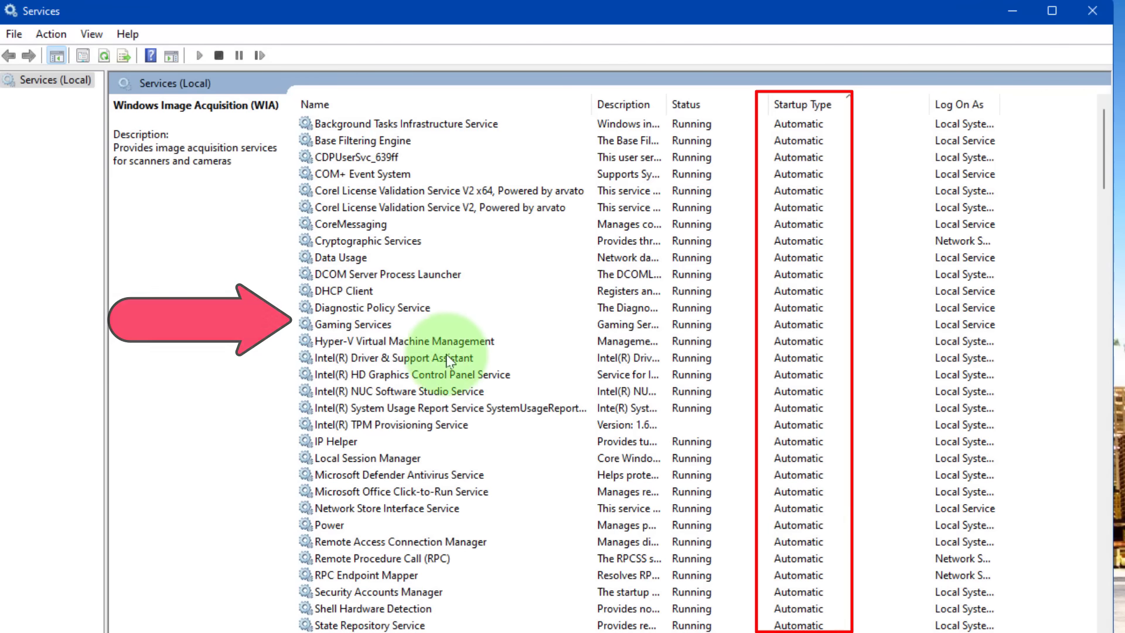
left_click(396, 324)
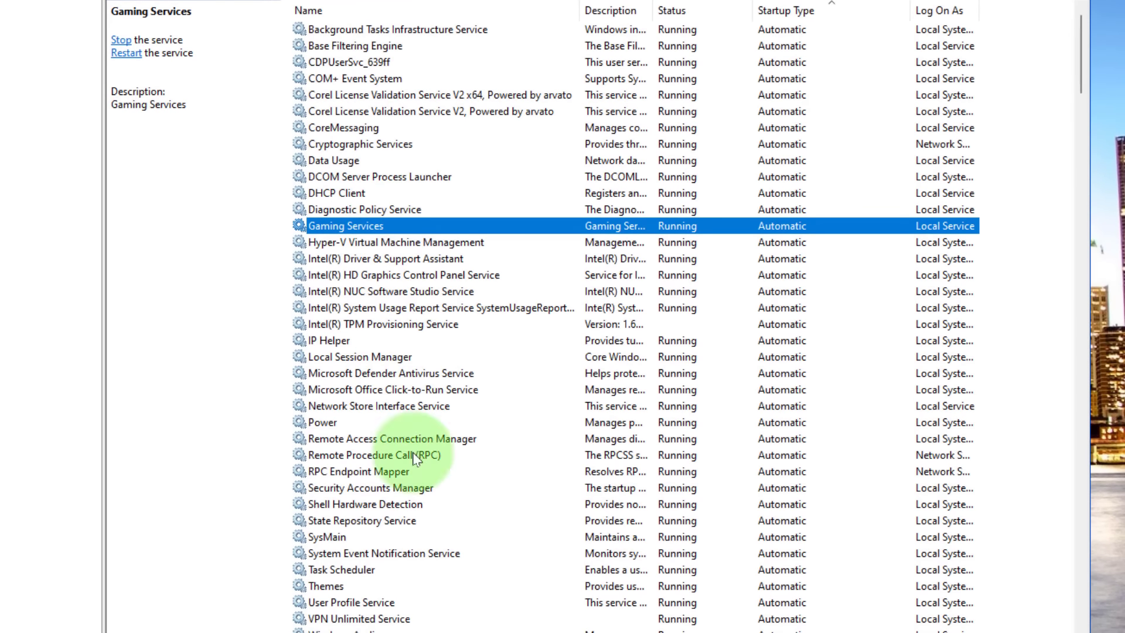
left_click(319, 589)
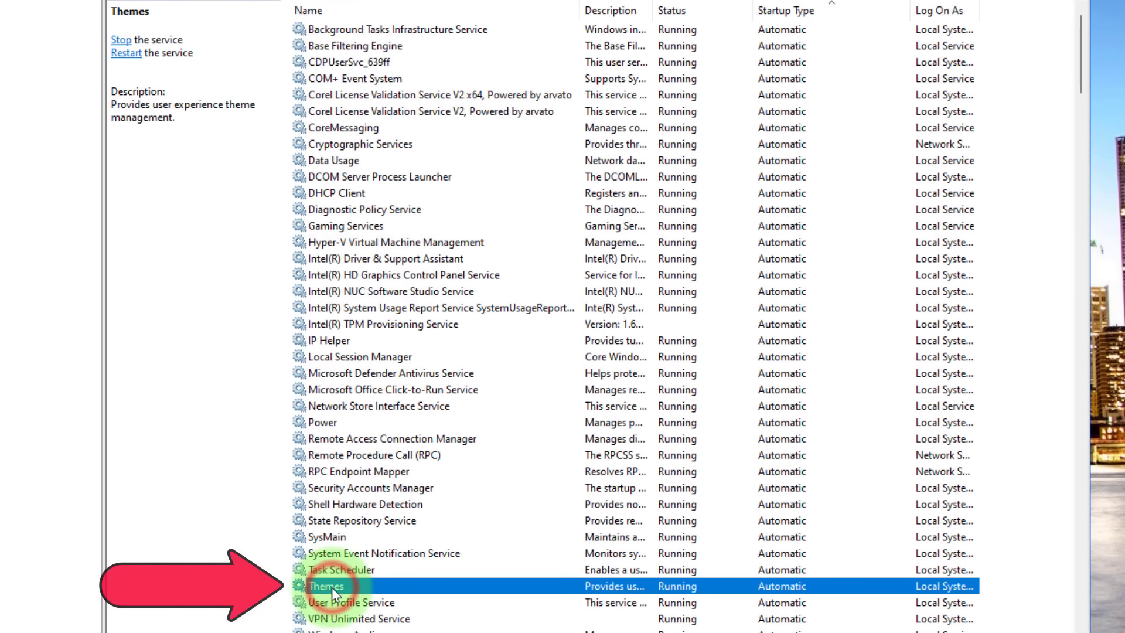